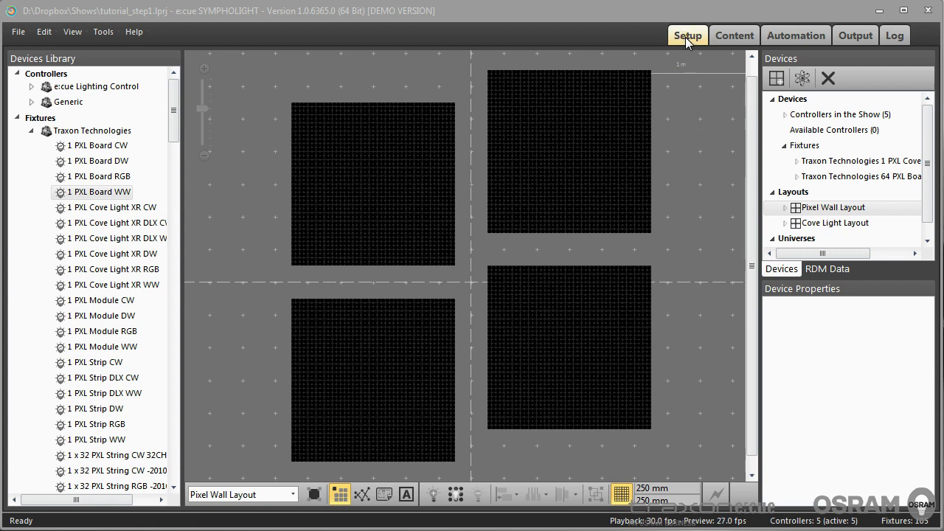
- Display the Cove Light Layout in the setup and select its First Coves group
left_click(825, 227)
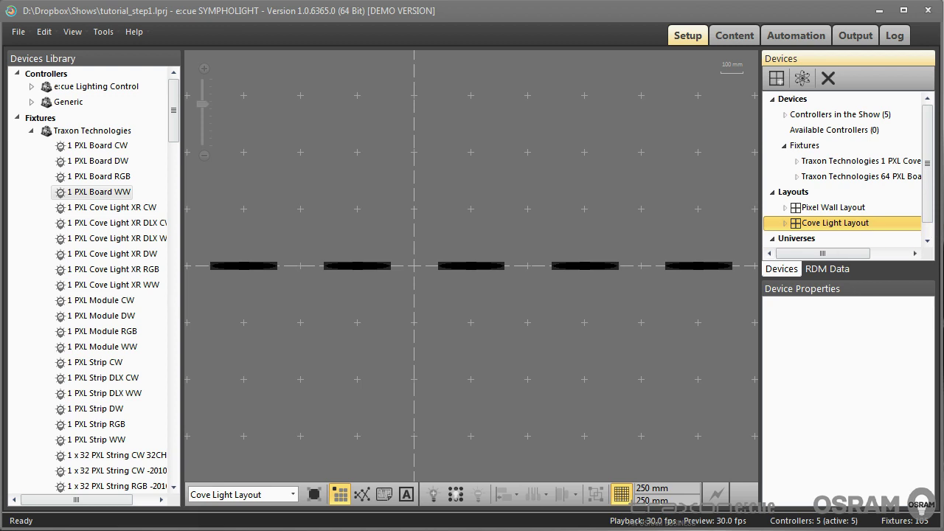
left_click(929, 159)
left_click_drag(929, 160, 929, 175)
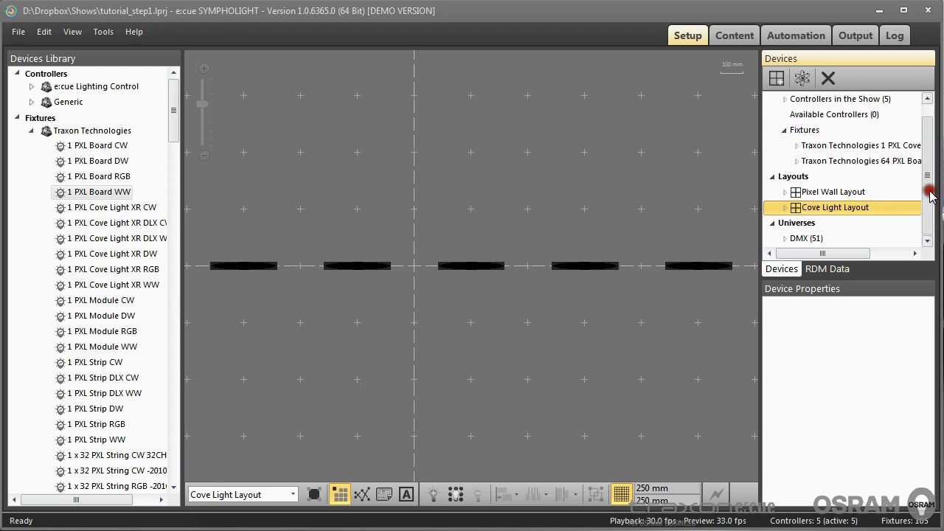
left_click(786, 211)
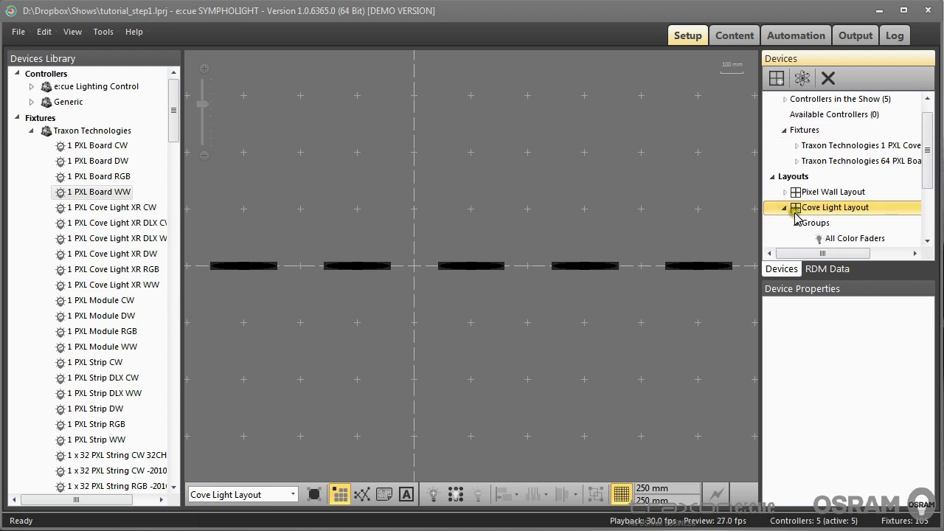
left_click(931, 181)
left_click_drag(931, 181, 928, 219)
left_click(860, 195)
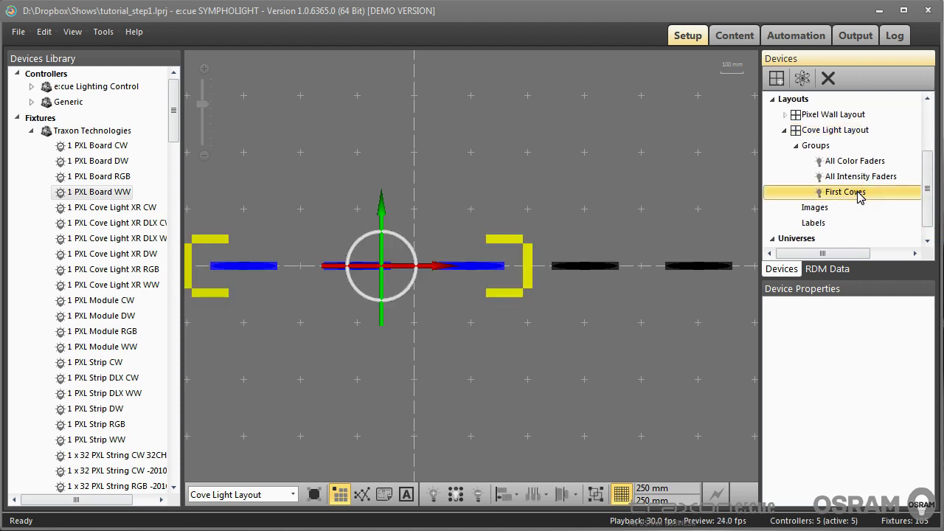
- Examine the color fader and First Coves tracks of both layouts in the content timeline
left_click(735, 37)
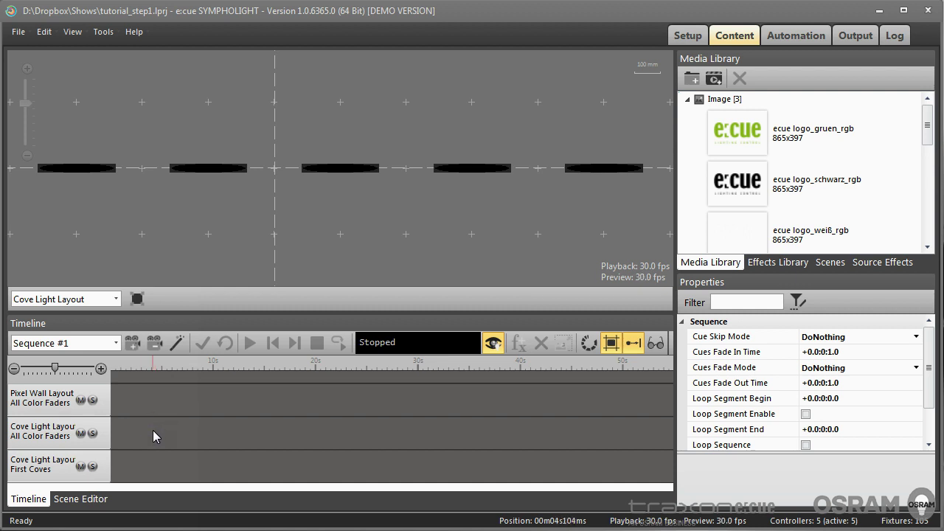
left_click(82, 414)
left_click(33, 395)
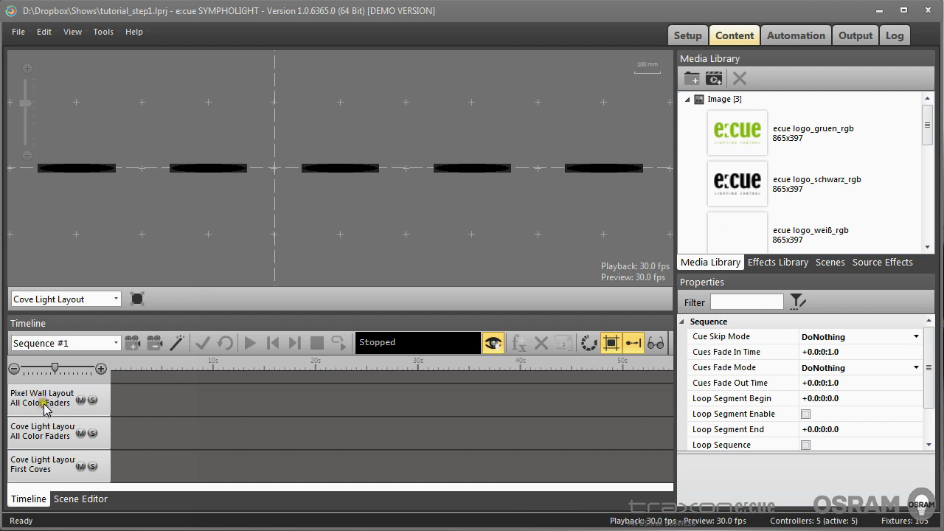
left_click(43, 427)
left_click(43, 456)
left_click(53, 460)
left_click(38, 436)
left_click(34, 465)
- Add a 1 PXL Board WW fixture to the Cove Light Layout at center -250, -500 and inspect the layout's tracks in the content timeline
left_click(637, 85)
left_click(685, 35)
left_click(831, 132)
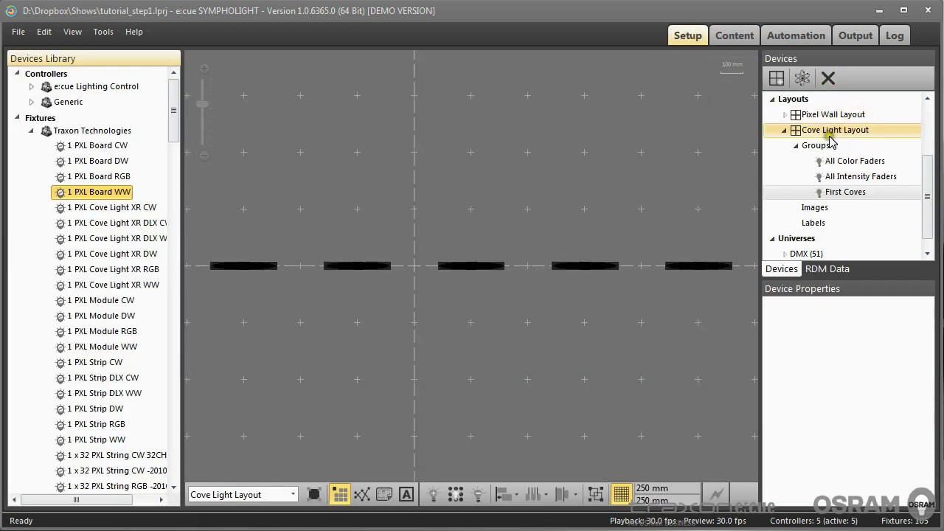
double_click(822, 146)
left_click(823, 145)
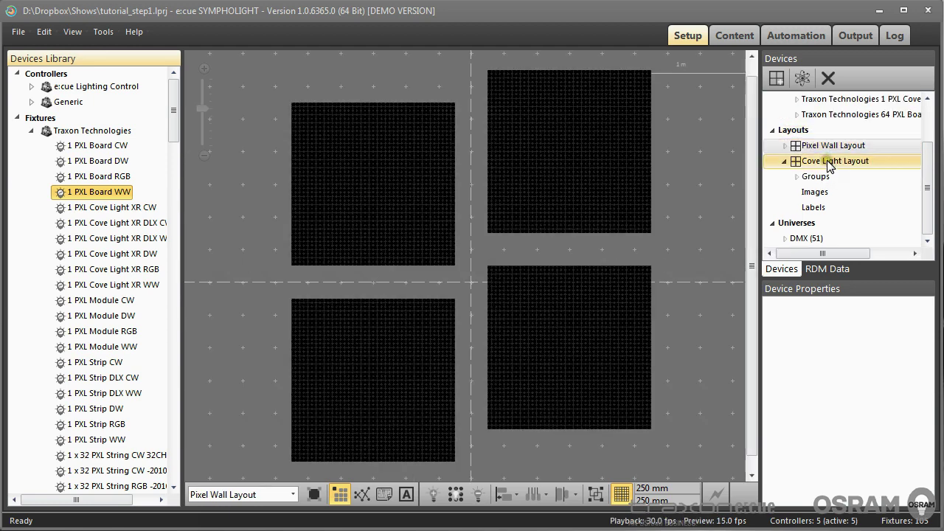
left_click(829, 163)
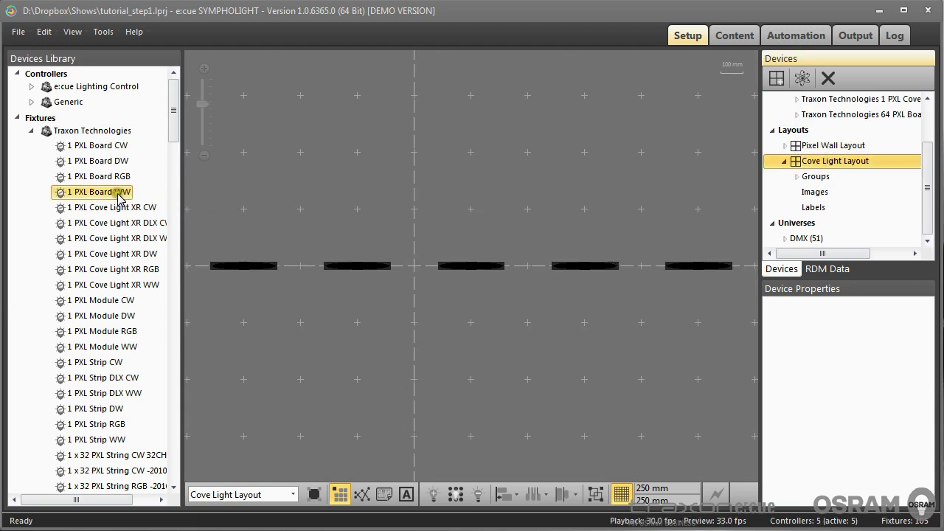
left_click_drag(118, 195, 376, 183)
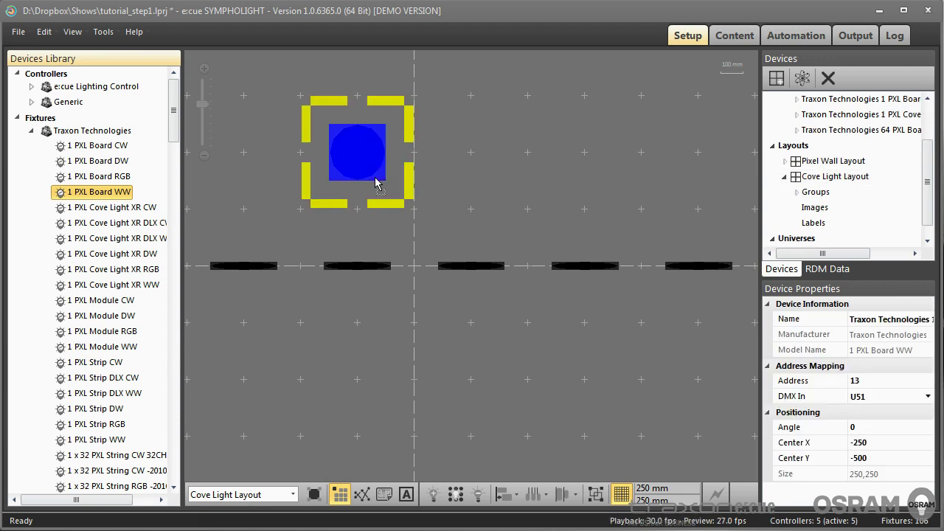
left_click(740, 39)
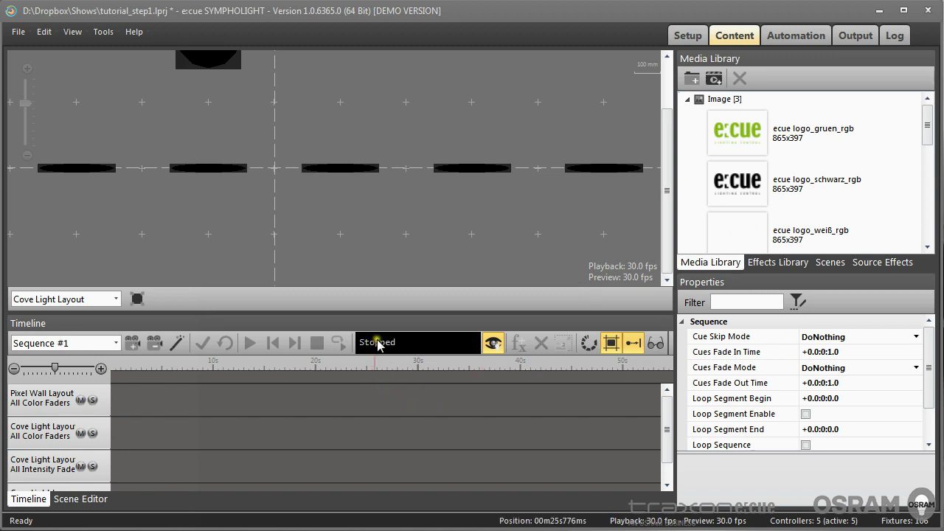
left_click_drag(387, 313, 381, 273)
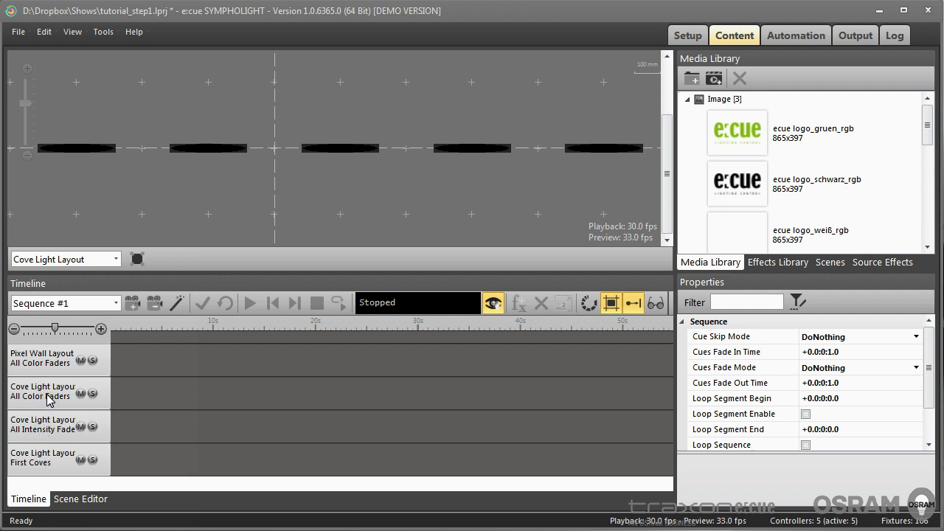
- Delete the 1 PXL Board WW fixture from the Cove Light Layout in the setup
left_click(695, 40)
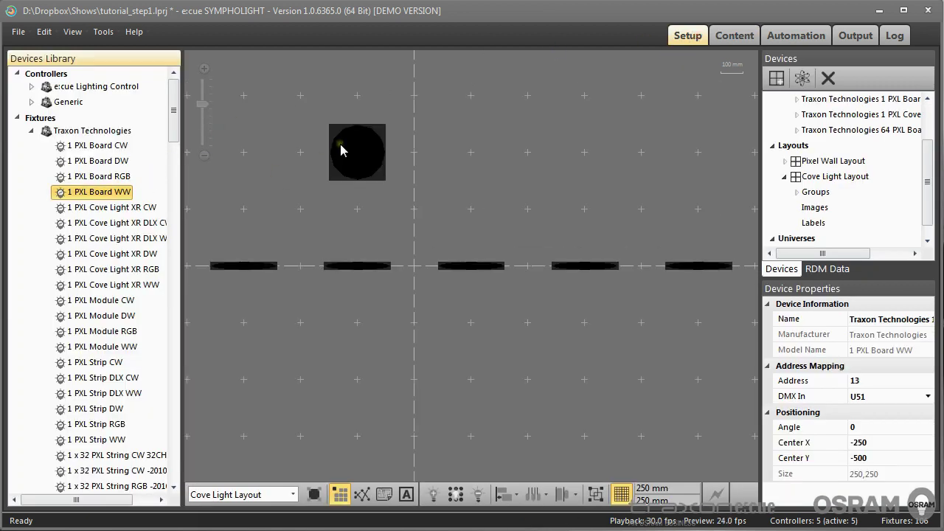
left_click(341, 148)
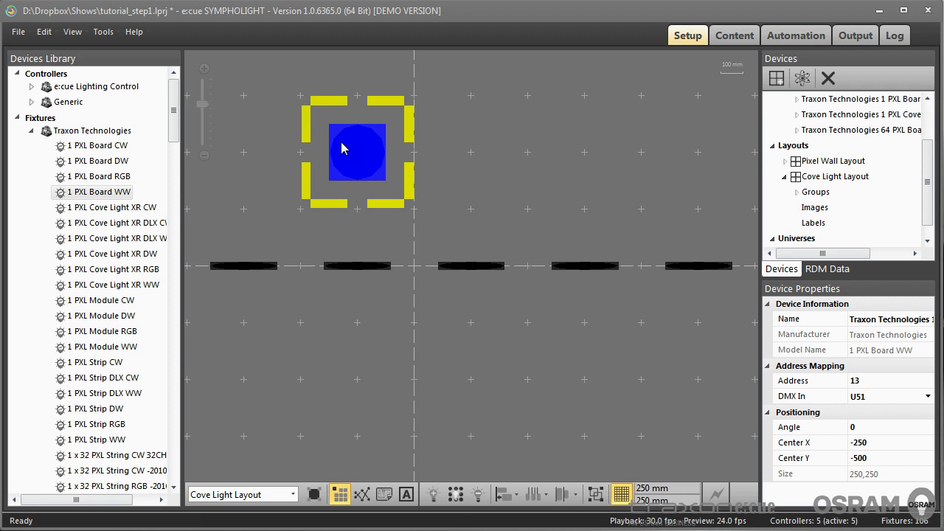
key("Delete")
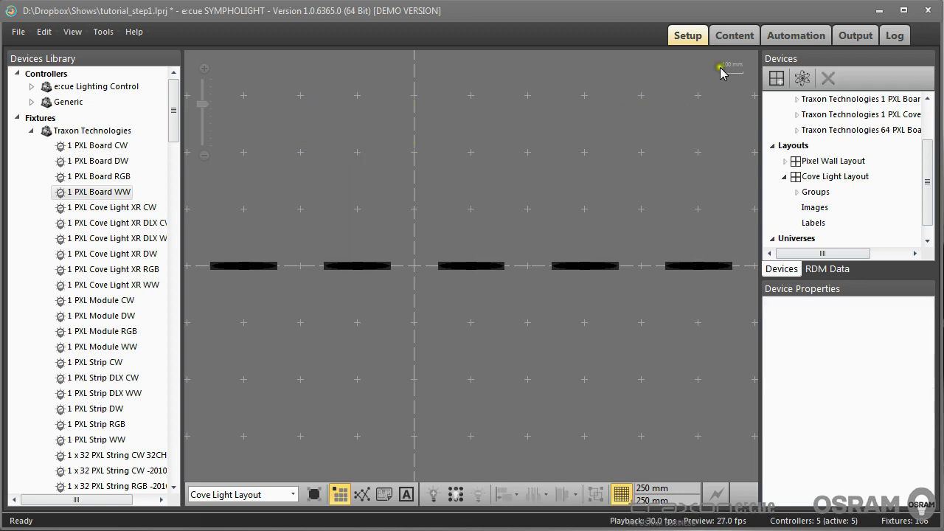
- Review the content timeline's tracks and browse the images and videos in the Media Library
left_click(738, 37)
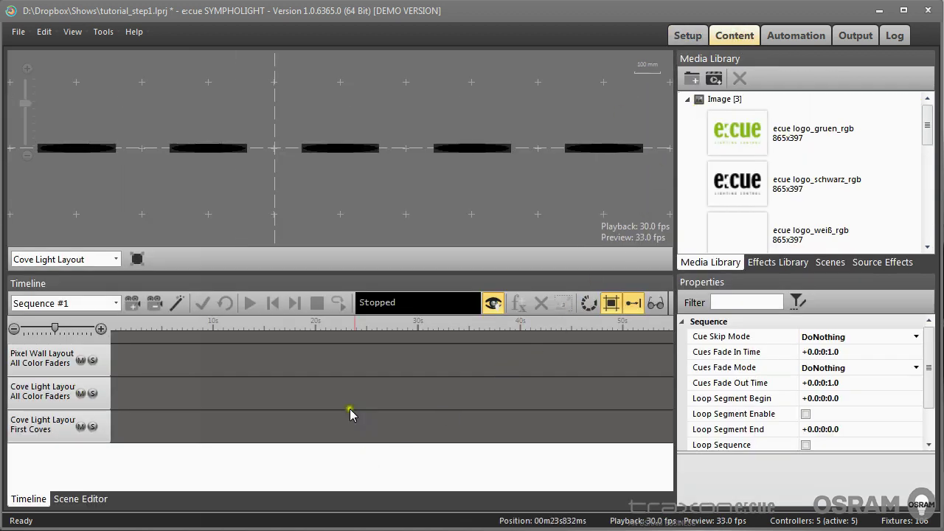
left_click_drag(377, 272, 373, 303)
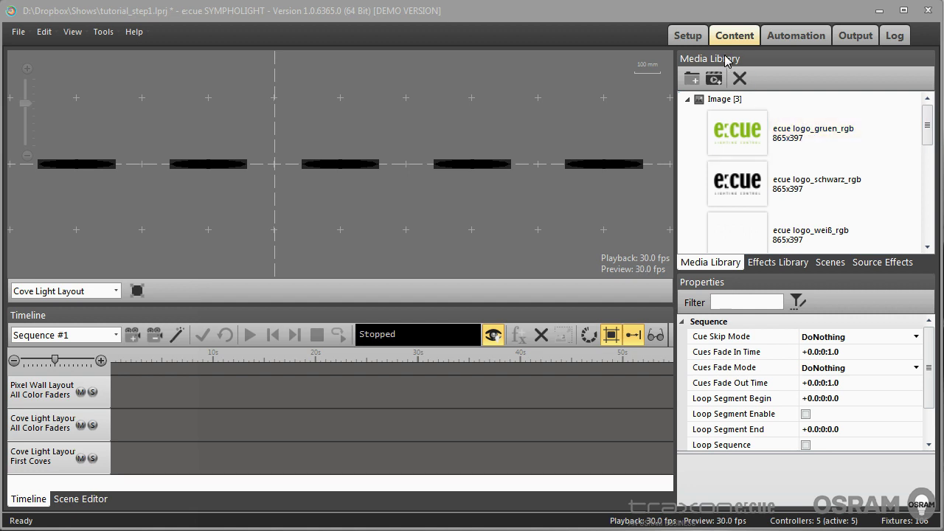
mouse_move(928, 124)
left_mouse_down()
mouse_move(934, 211)
mouse_move(931, 112)
left_mouse_up()
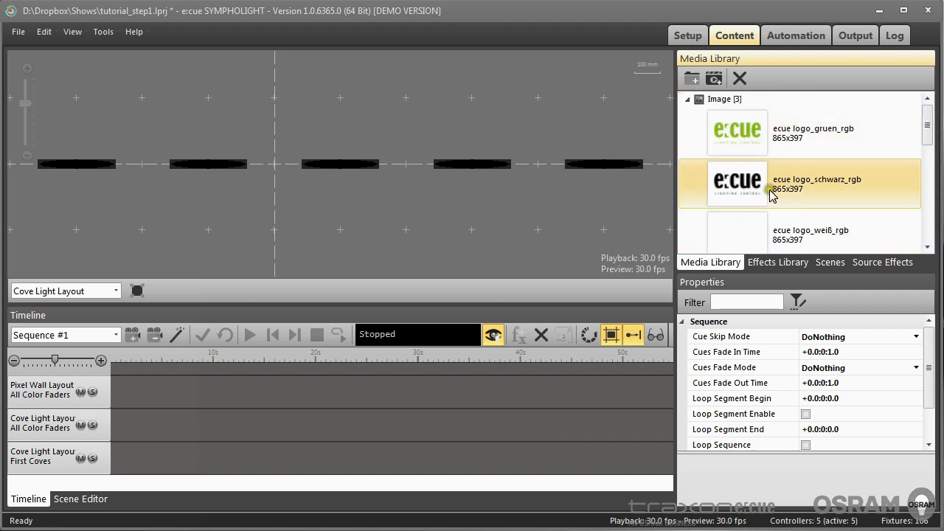
left_click(726, 105)
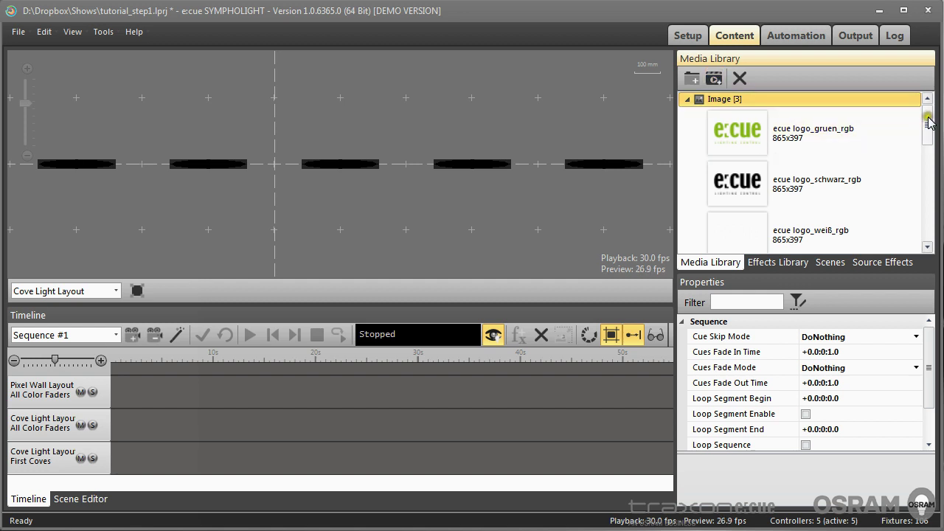
left_click_drag(928, 127, 931, 204)
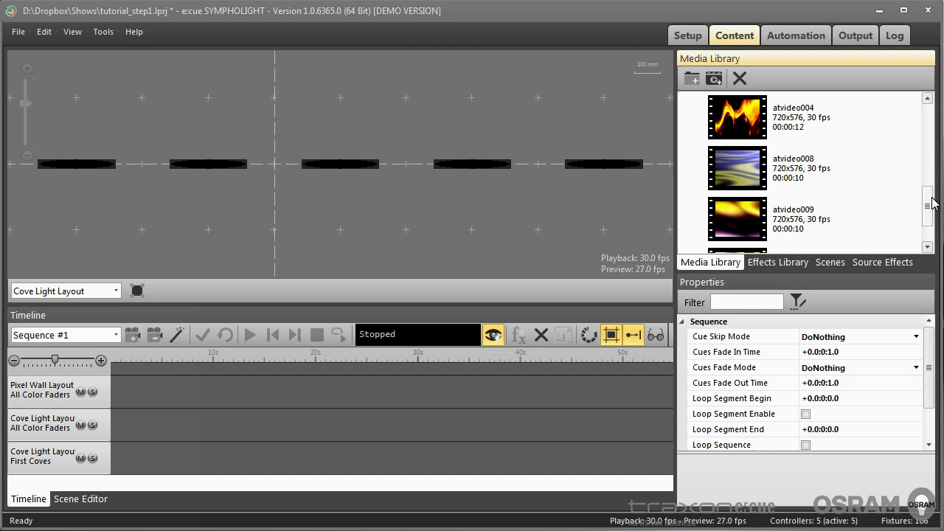
left_click_drag(932, 204, 930, 168)
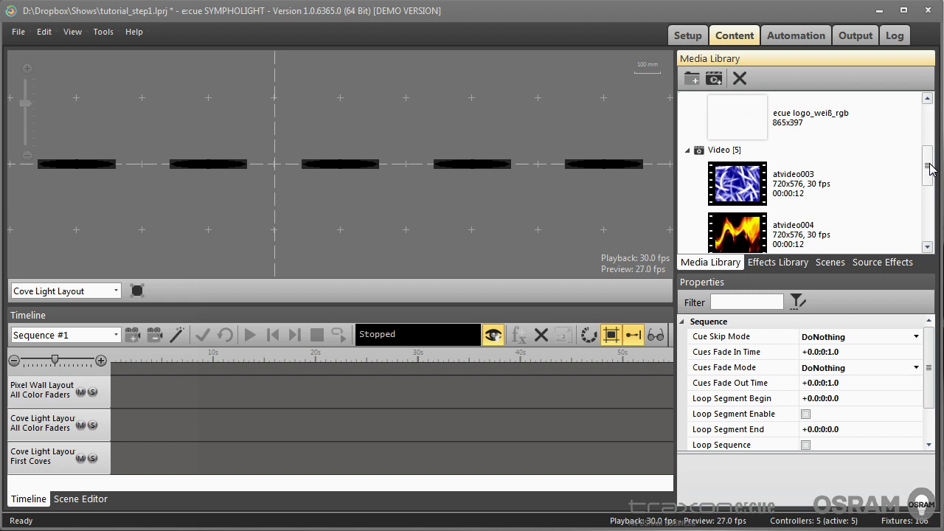
left_click_drag(931, 168, 930, 111)
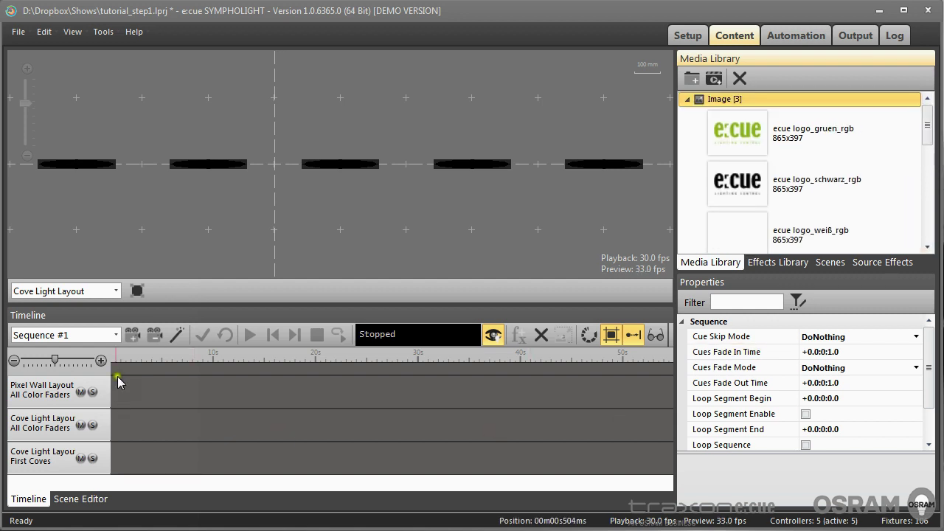
- Show the Pixel Wall Layout in the content preview and hide timeline tracks from other layouts
left_click(115, 290)
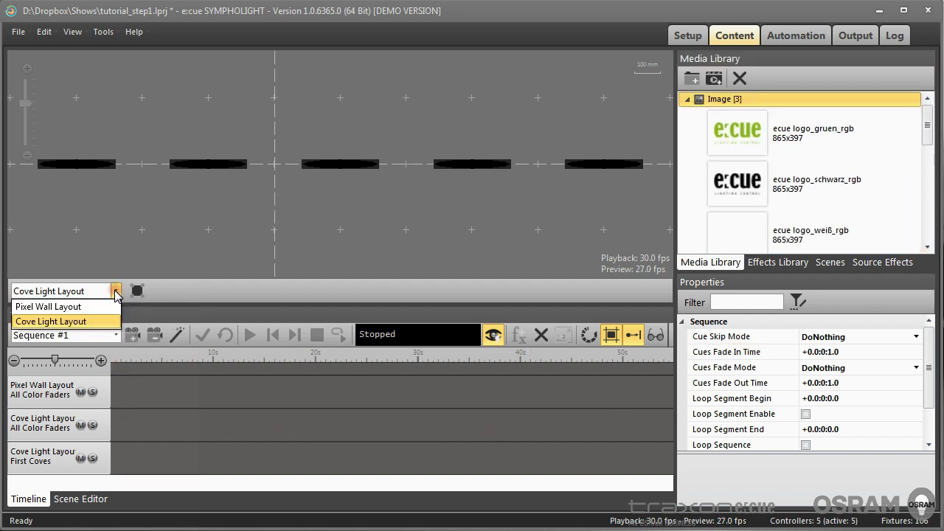
left_click(76, 306)
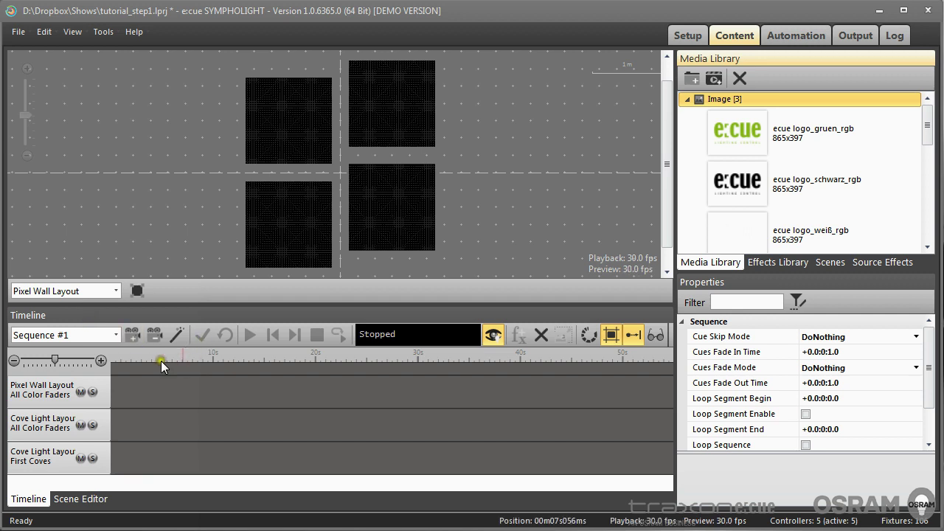
left_click(92, 386)
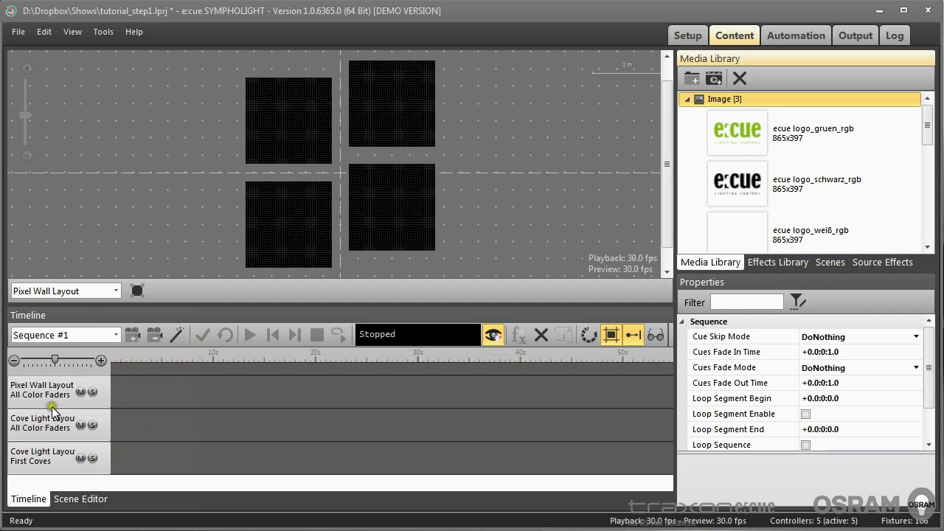
left_click(65, 437)
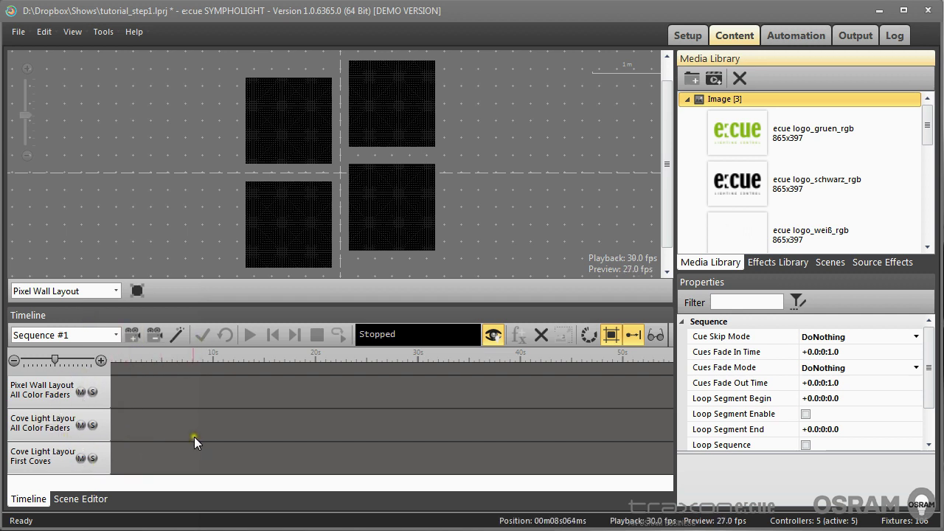
left_click(244, 406)
left_click(659, 362)
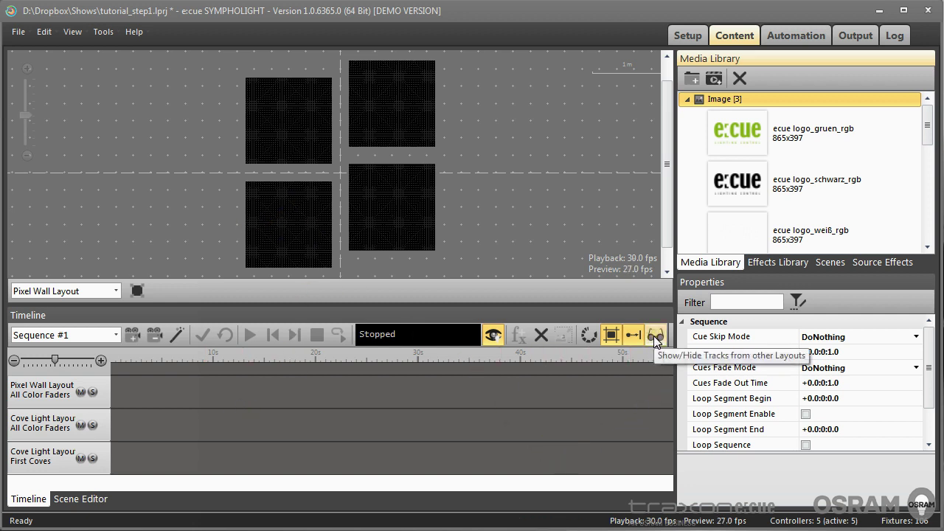
left_click(654, 335)
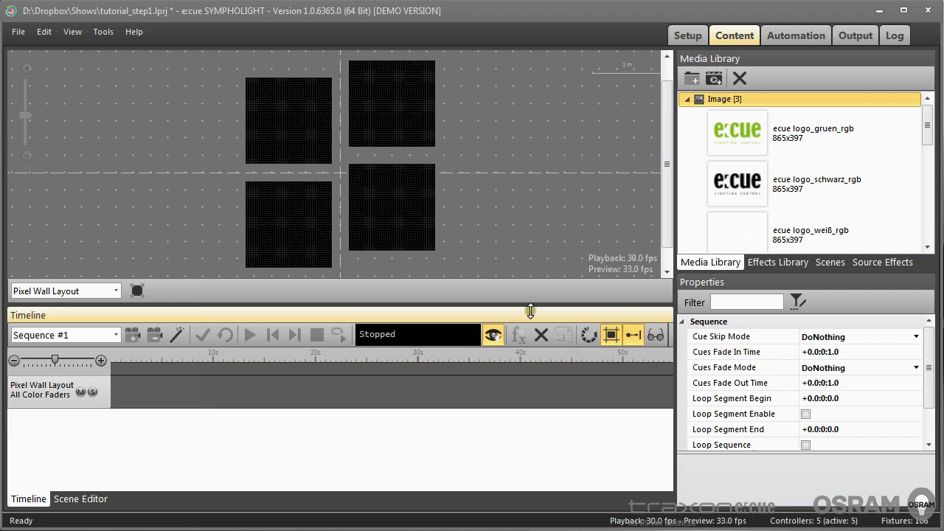
- Place the ecue logo_gruen_rgb image at the start of the Pixel Wall Layout's All Color Faders track
left_click_drag(532, 306, 526, 365)
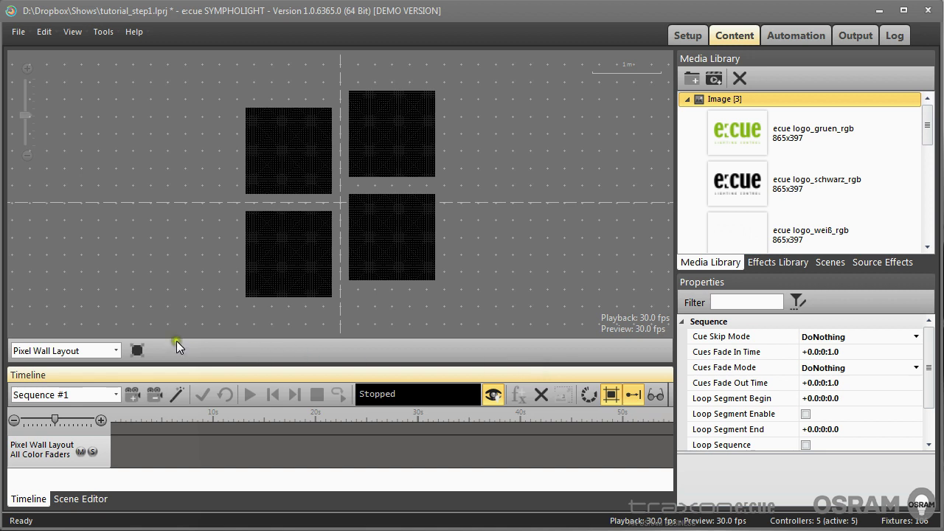
left_click(655, 393)
left_click_drag(565, 371, 568, 354)
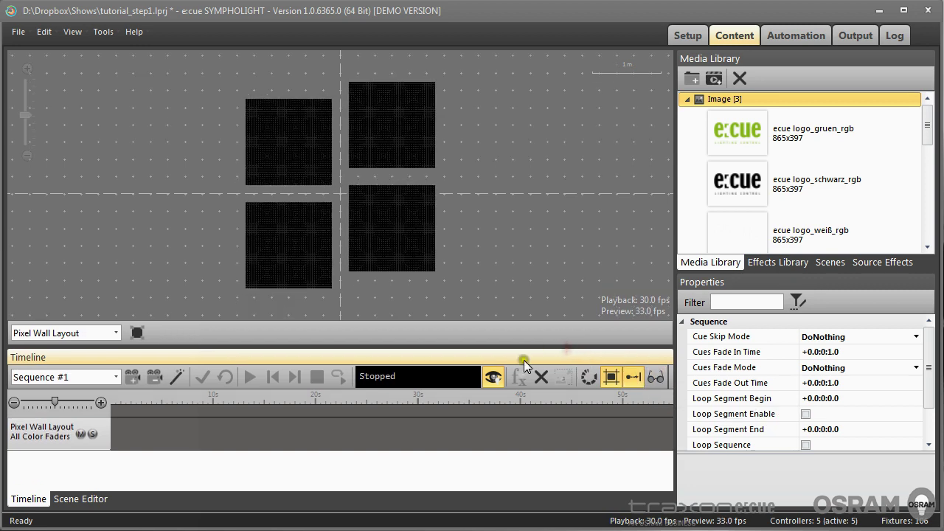
left_click(137, 333)
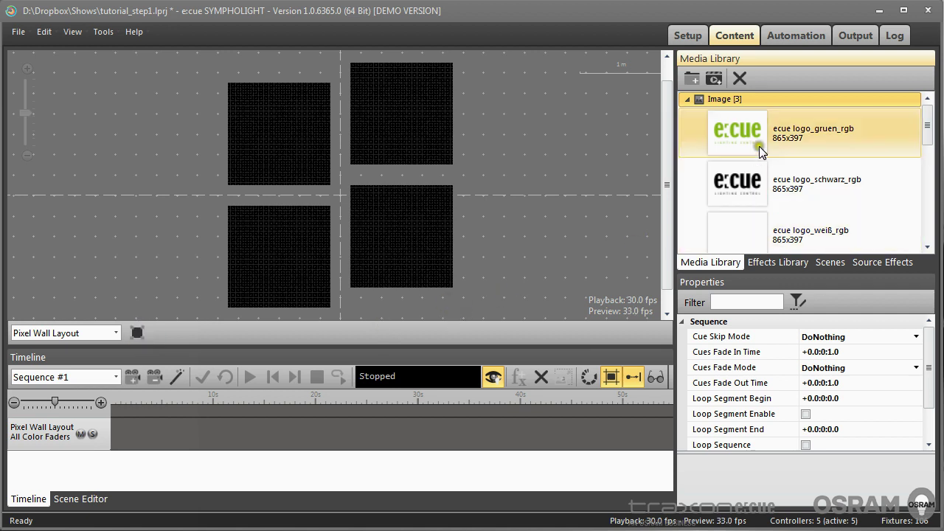
left_click_drag(741, 130, 210, 437)
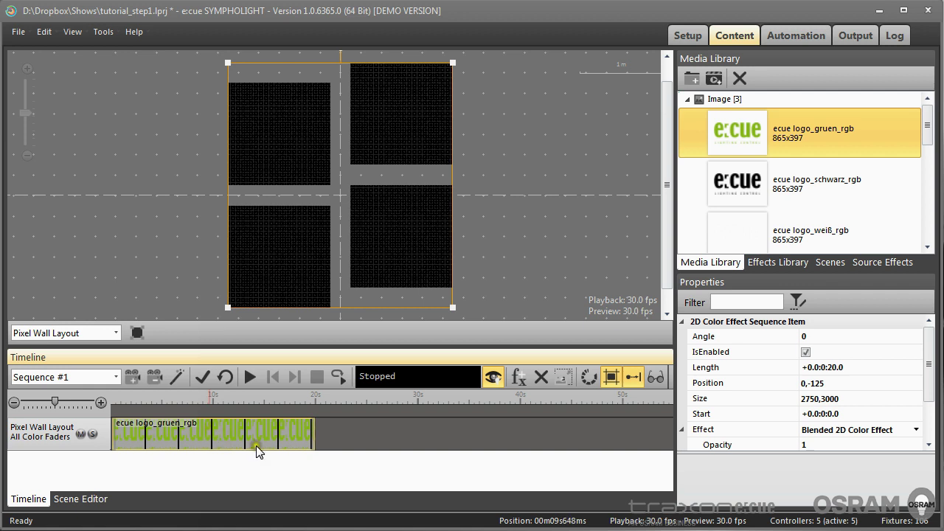
- Set the aspect ratio mode of the ecue logo_gruen_rgb image effect to Fit
left_click(930, 340)
left_click_drag(930, 343, 931, 401)
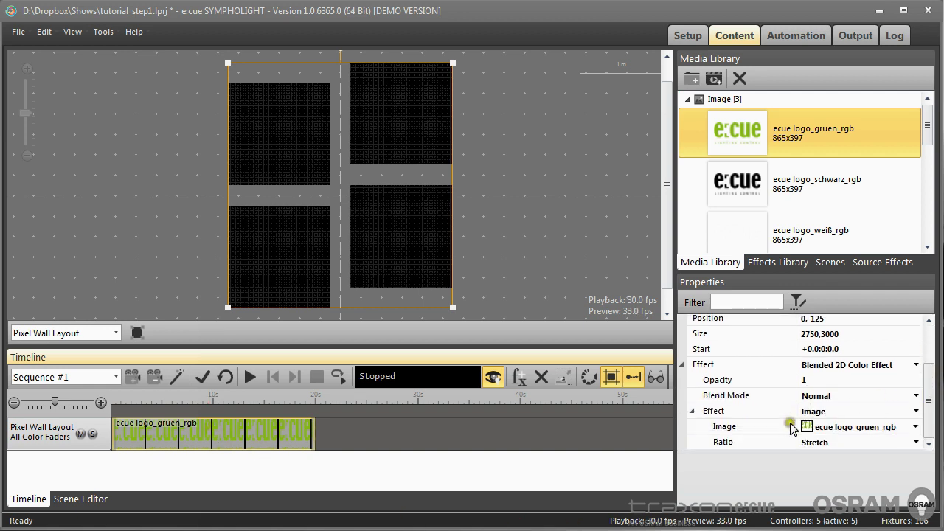
left_click(747, 430)
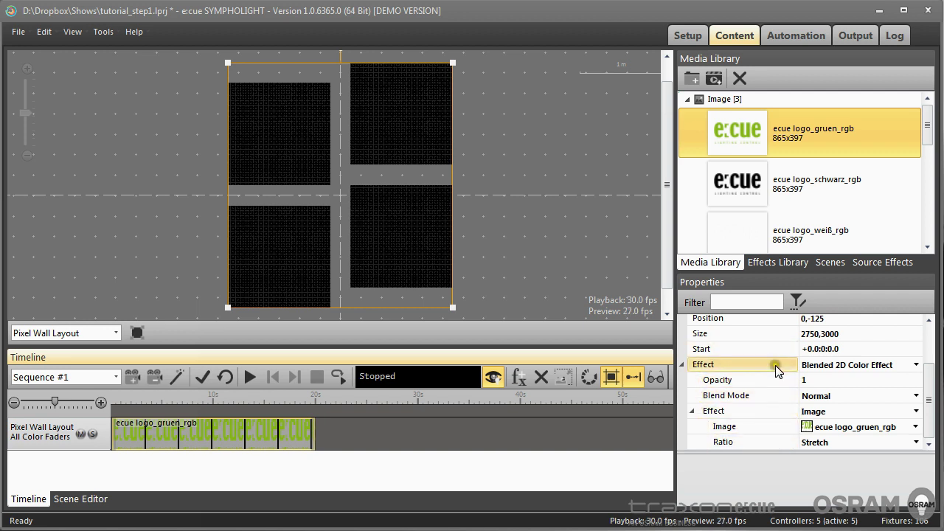
left_click(918, 443)
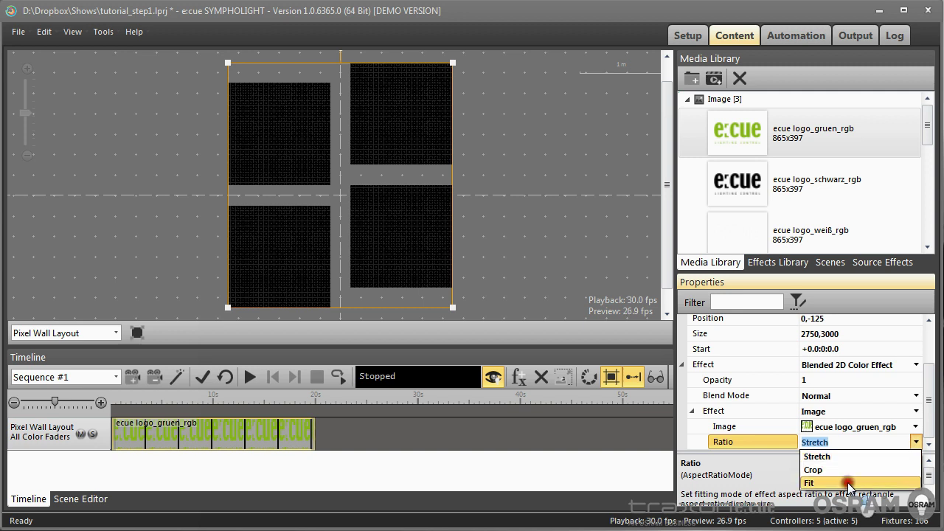
left_click(848, 482)
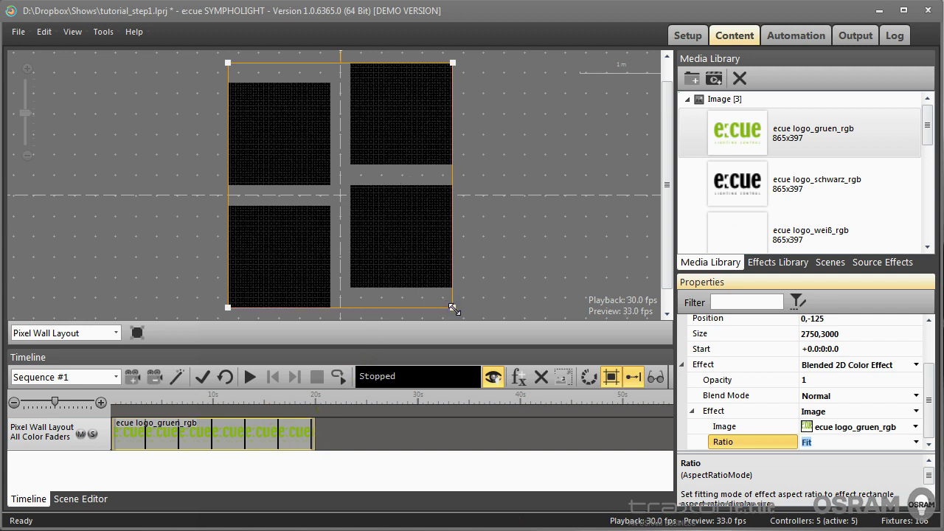
- Shrink the logo's effect rectangle to about 1477 × 1611 around the upper-left wall panel and rotate it about 23° counterclockwise
left_click(254, 437)
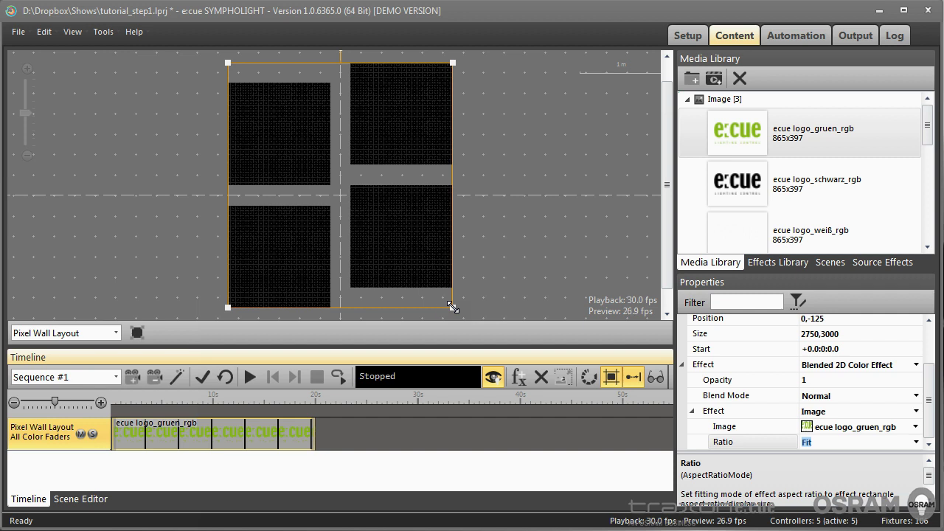
left_click_drag(453, 306, 347, 194)
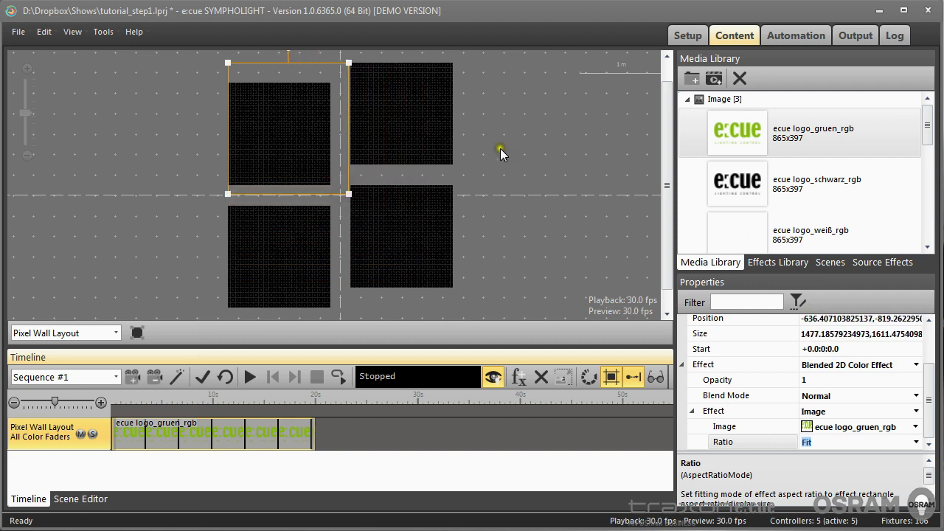
scroll(659, 150, "up", 1)
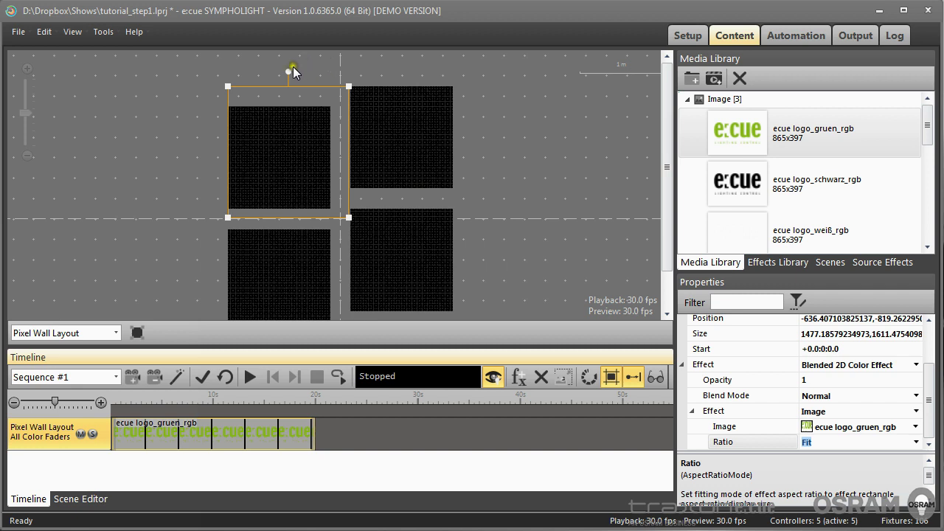
left_click_drag(293, 71, 256, 82)
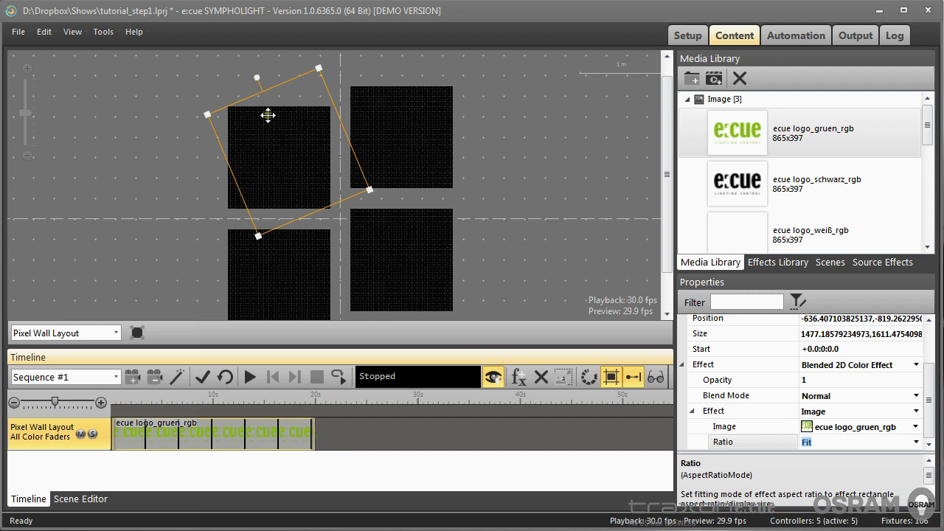
- Set the rotation angle of the logo's effect rectangle to 0
left_click(928, 327)
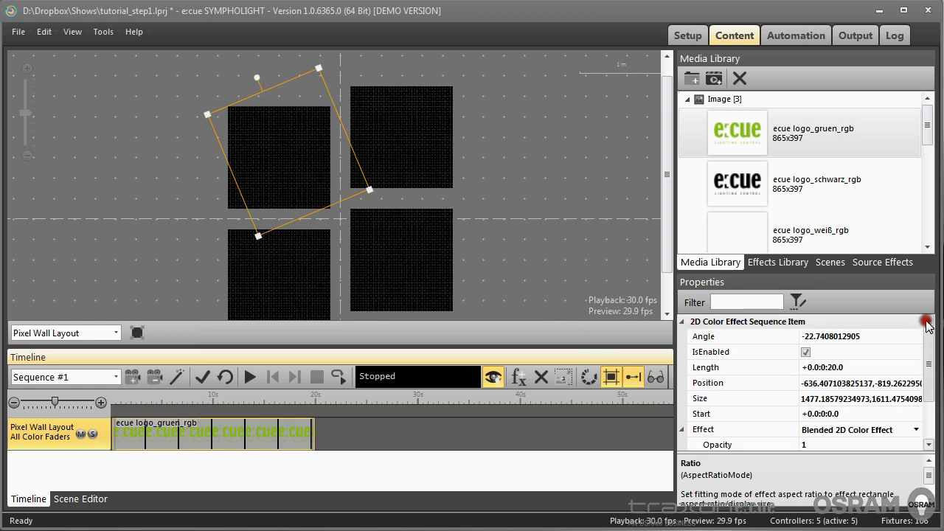
left_click(885, 338)
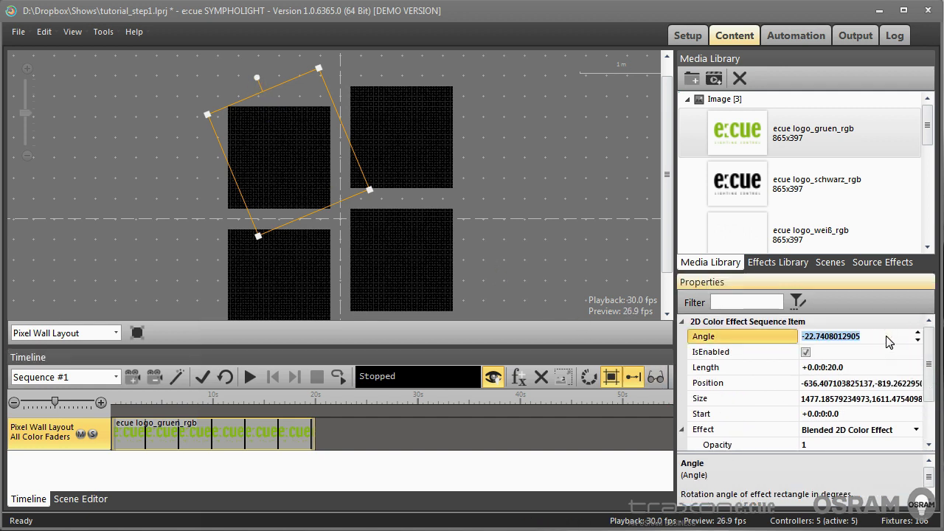
type("0")
key("Return")
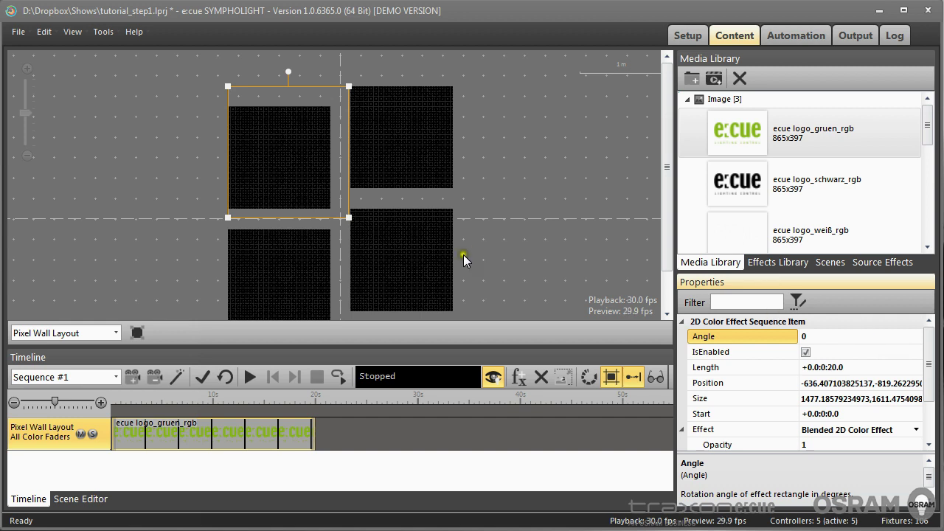
- Shrink the logo's effect rectangle to about 799 × 872 and move it onto the lower-right wall panel
left_click_drag(349, 218, 292, 157)
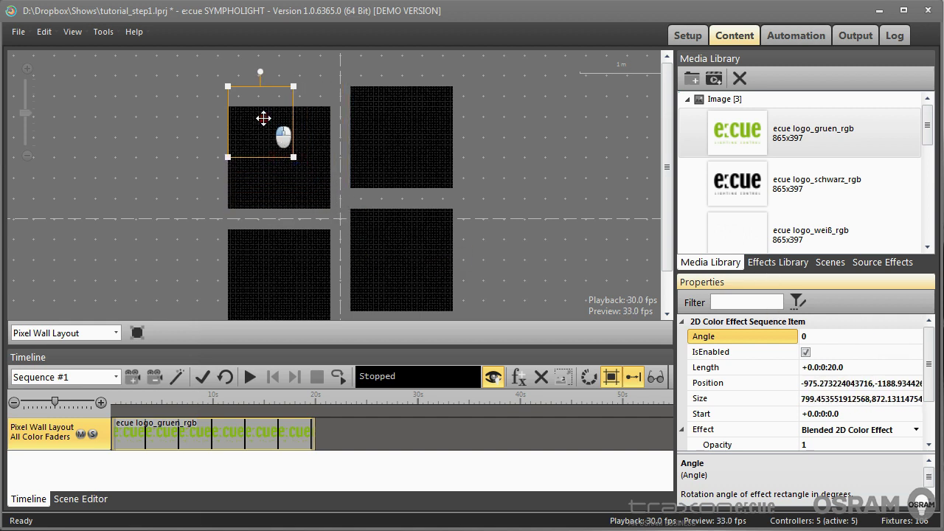
left_click_drag(266, 124, 403, 261)
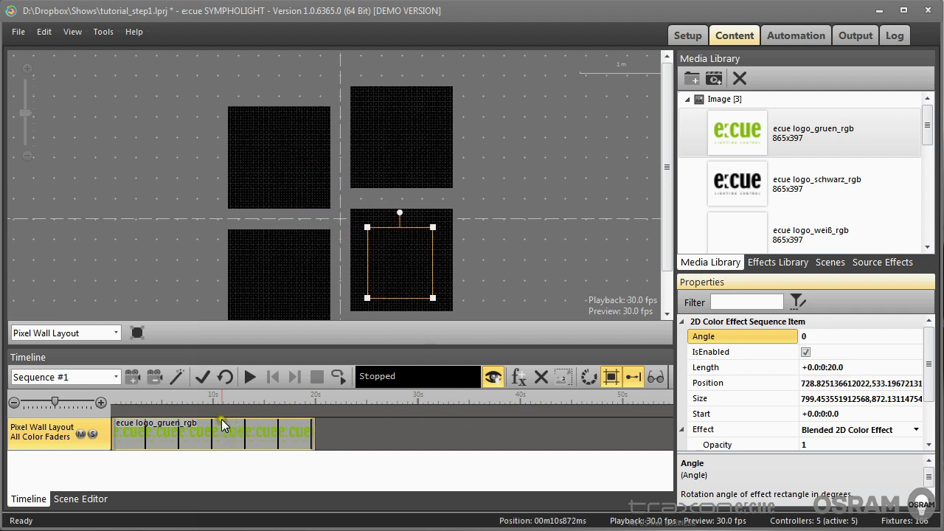
- Play Sequence #1 to check the logo on the pixel wall, stop playback and deselect the logo item
left_click(251, 377)
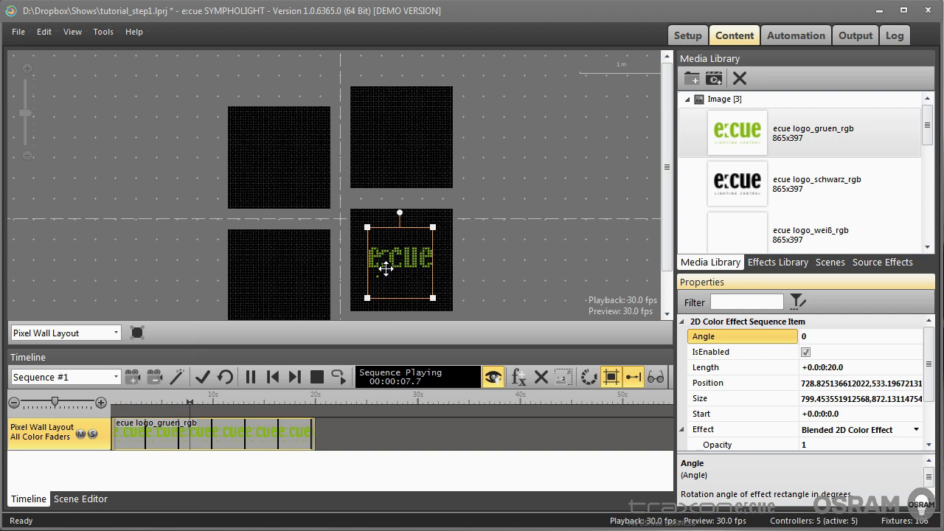
left_click(320, 377)
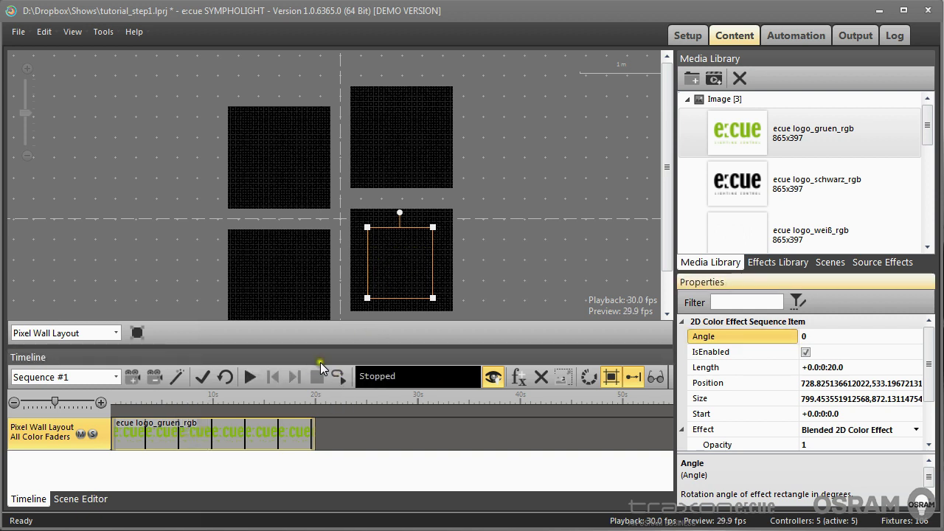
left_click(445, 433)
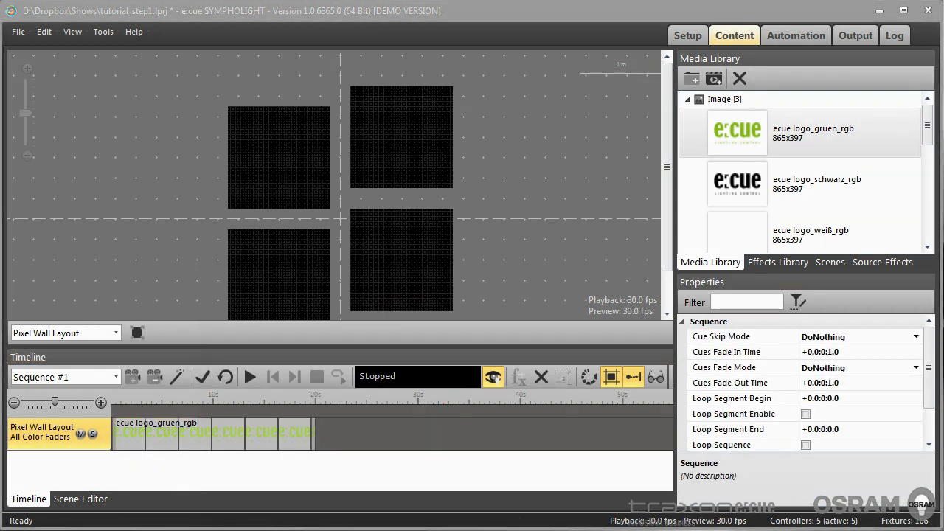
- Place the atvideo003 video on a new Pixel Wall Layout track below the logo, starting at about 4.5 s
left_click(929, 131)
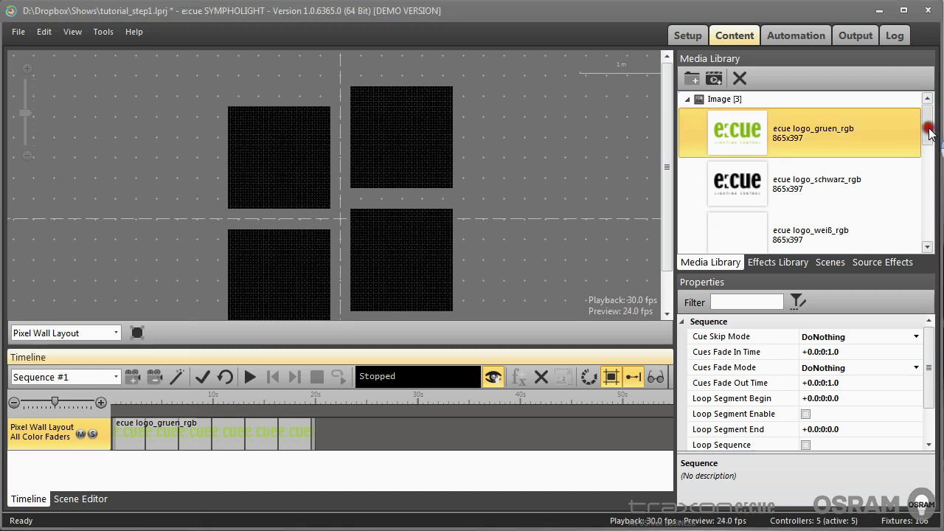
left_click_drag(928, 130, 932, 182)
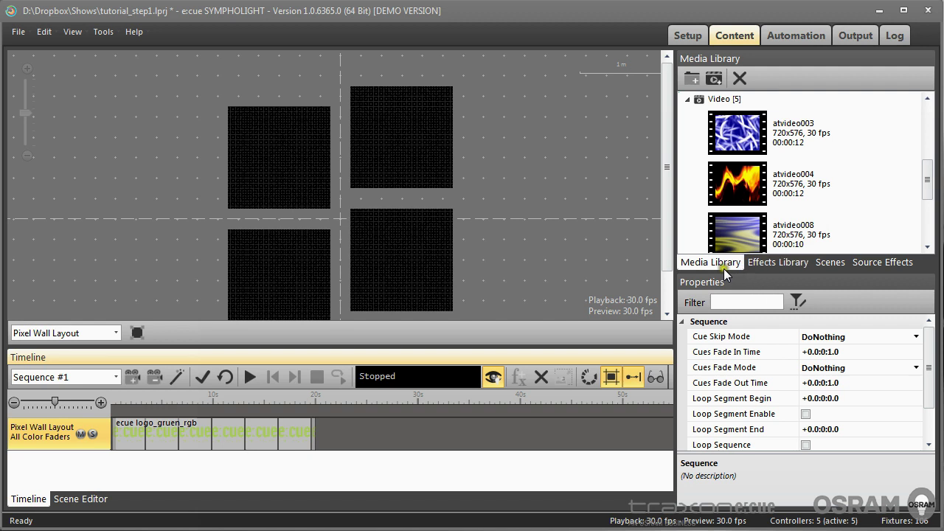
left_click(740, 247)
left_click(742, 138)
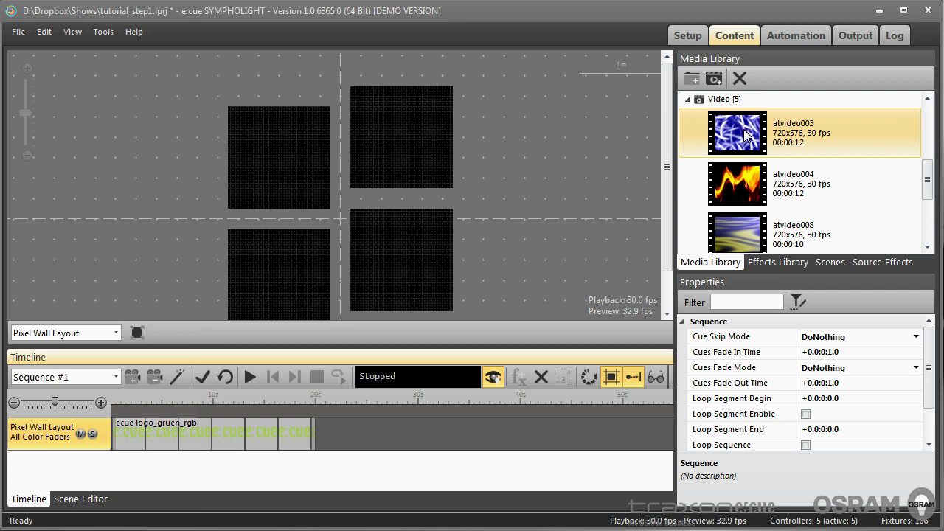
left_click_drag(747, 135, 219, 448)
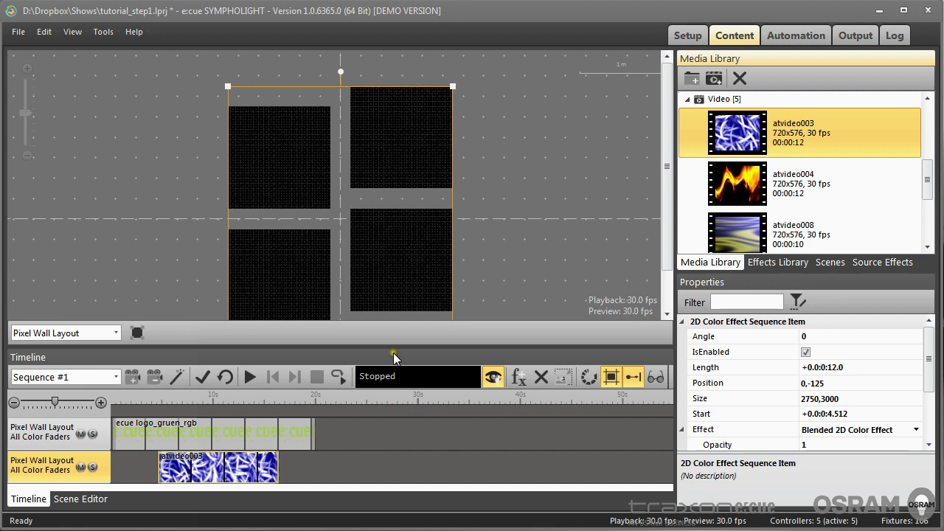
- Align the atvideo003 item with the logo item by setting its start to 0 and its length to 20 s
left_click_drag(393, 353, 396, 337)
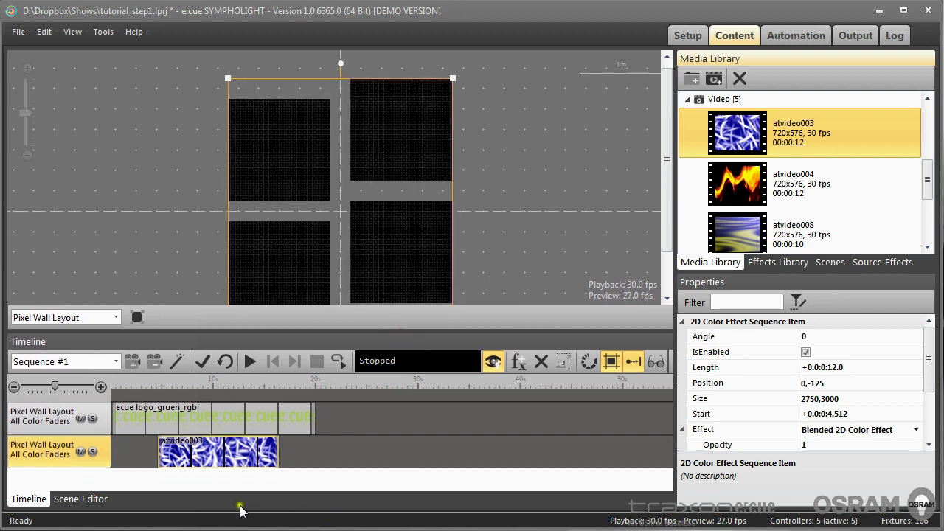
mouse_move(253, 452)
left_mouse_down()
mouse_move(179, 458)
mouse_move(315, 448)
mouse_move(316, 410)
left_mouse_up()
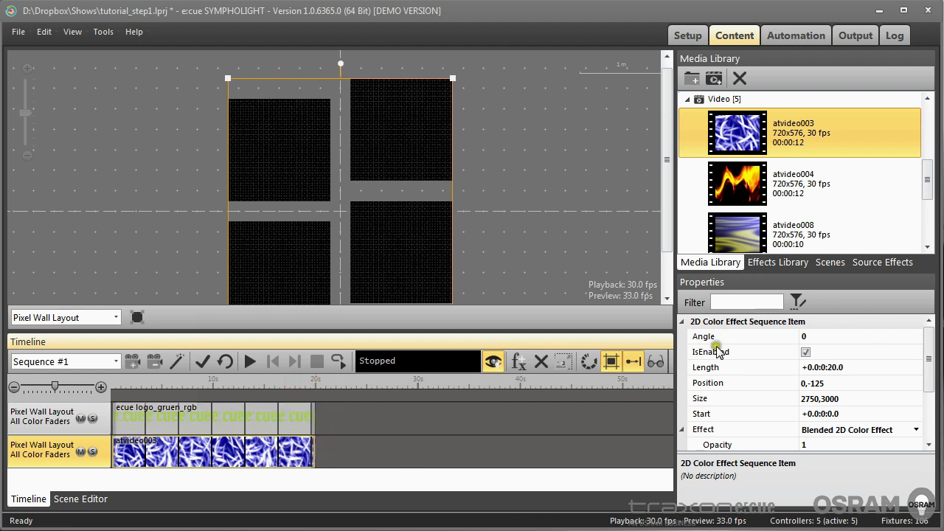
- Set the frame rate of the atvideo003 video effect to 10 and apply the sequence changes
left_click(930, 346)
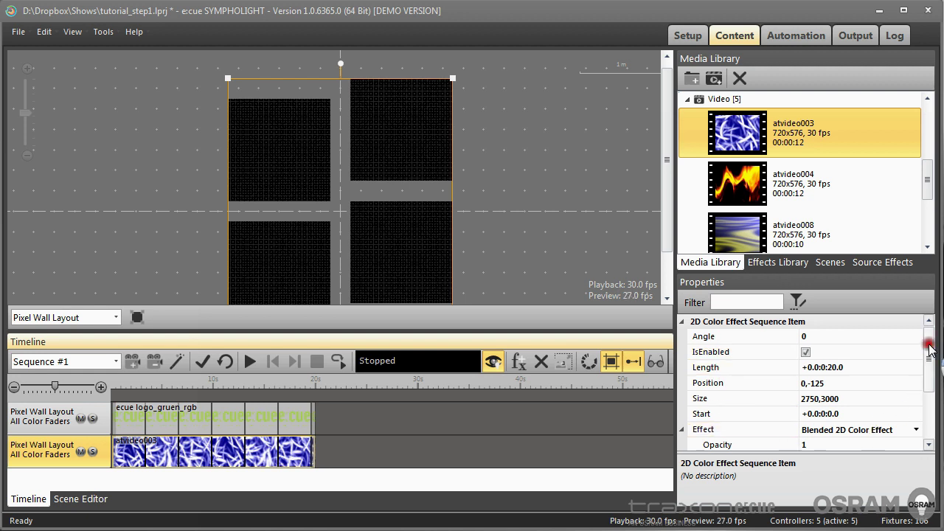
left_click_drag(929, 346, 929, 402)
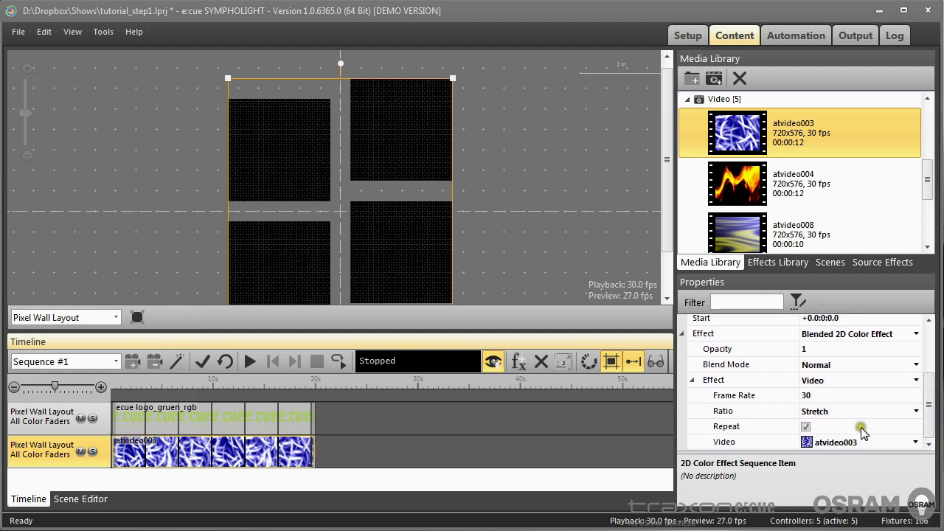
left_click(821, 396)
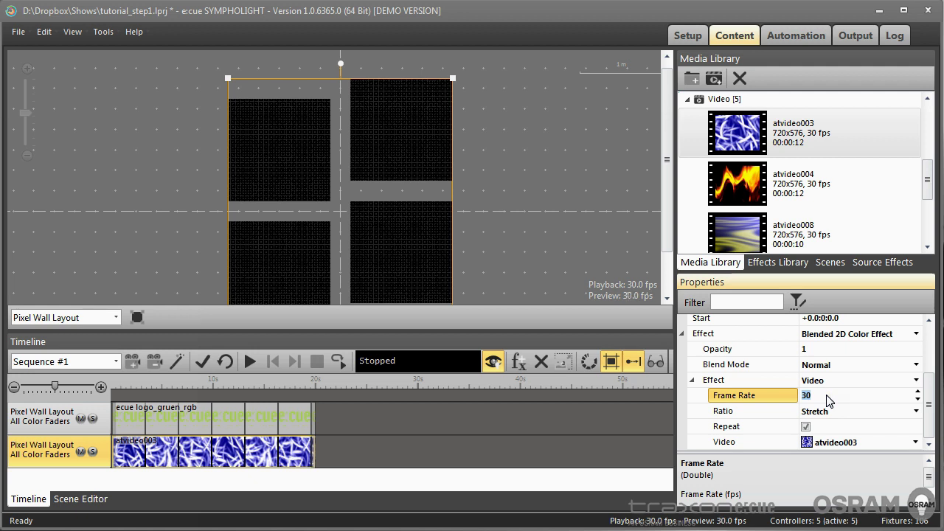
type("10")
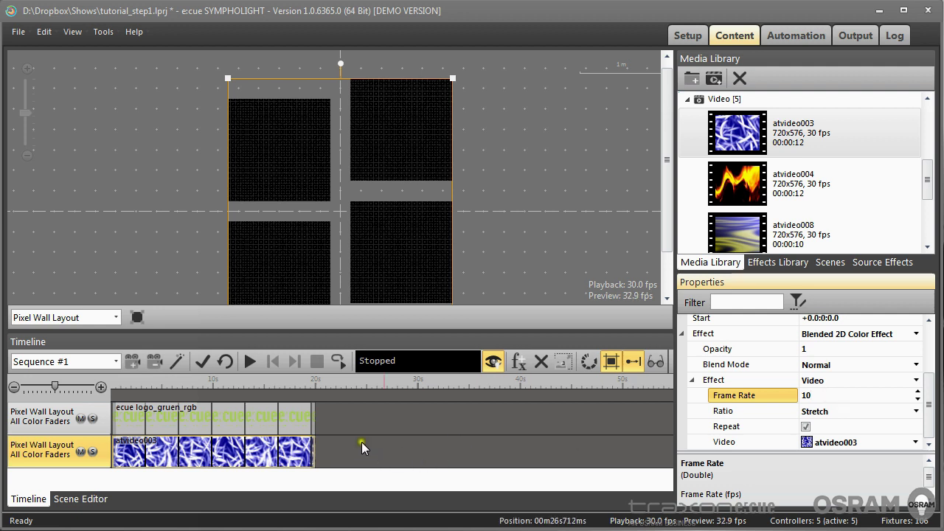
left_click(288, 454)
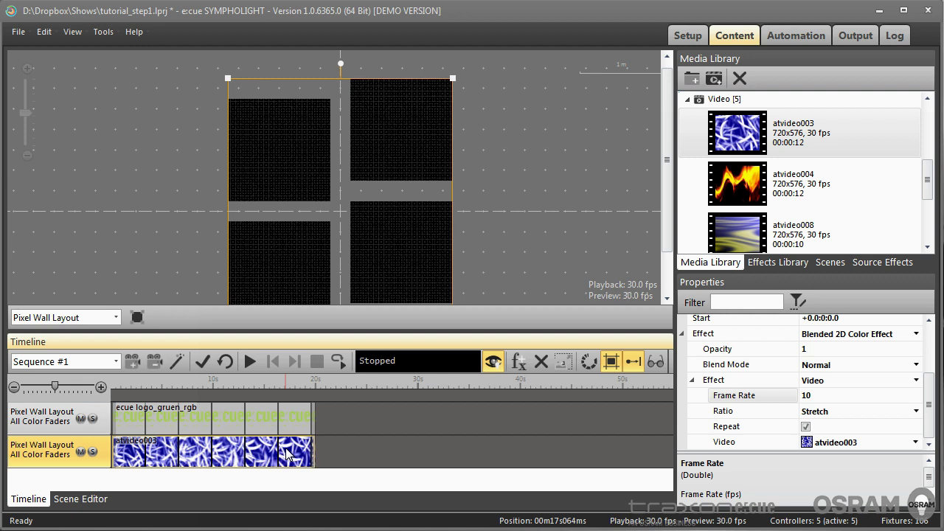
left_click_drag(288, 453, 300, 449)
left_click(816, 397)
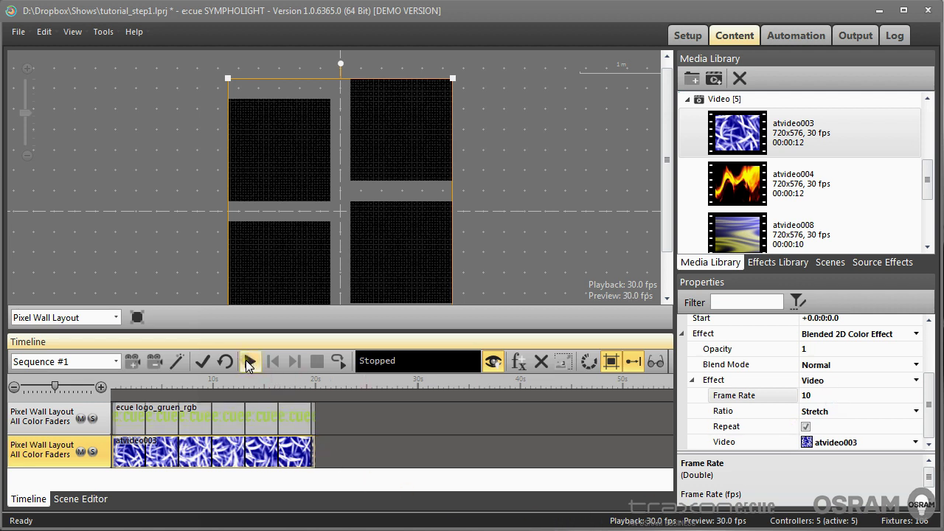
left_click(202, 361)
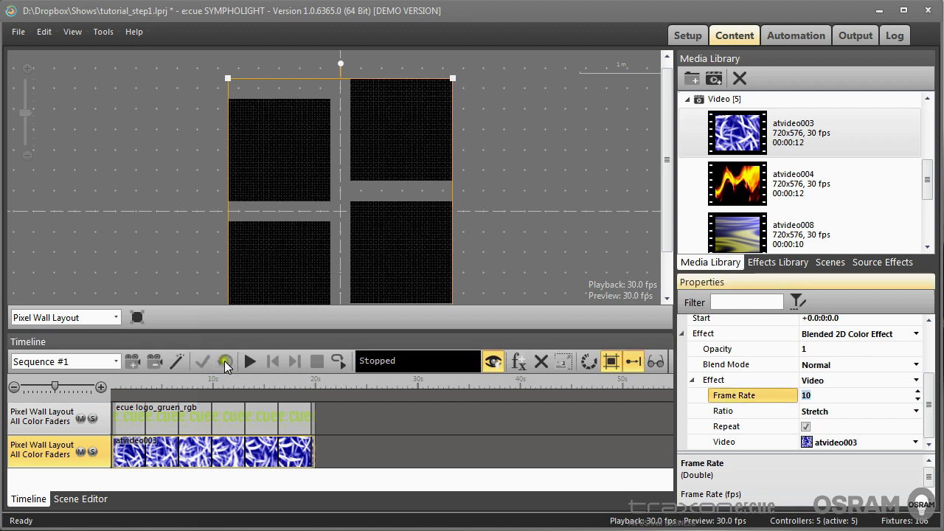
- Play the sequence with the whole pixel wall in view to check the logo over the video, and stop playback
left_click(251, 362)
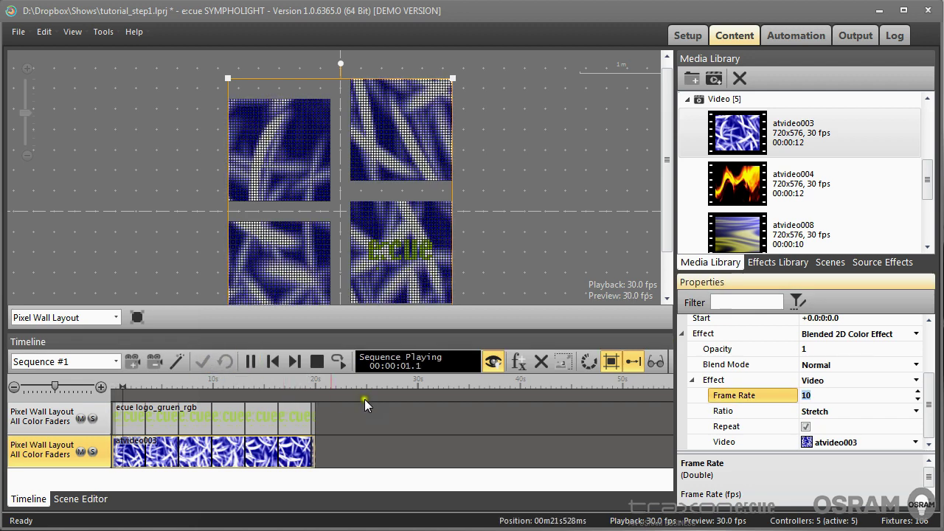
left_click(139, 317)
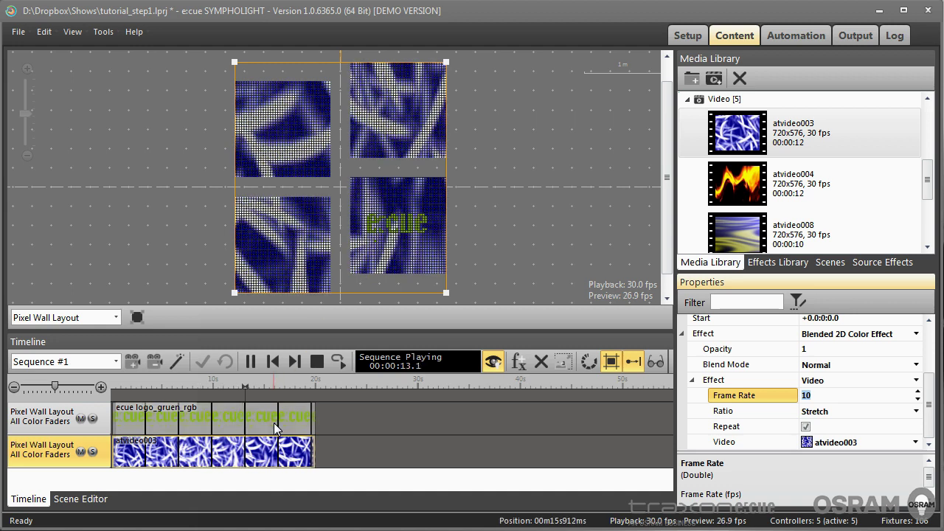
key("space")
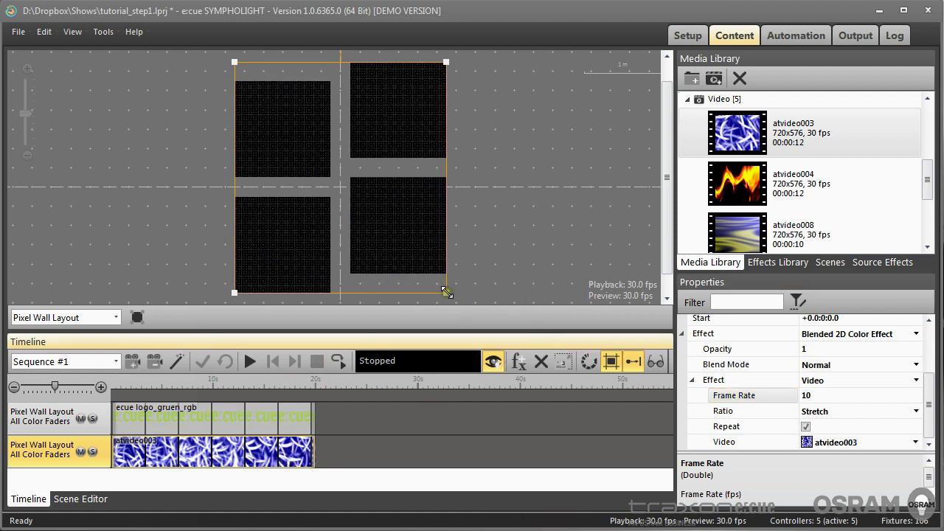
- Resize the video's effect rectangle to cover only the upper-left wall panel, and play the sequence briefly to check it
left_click_drag(446, 293, 315, 163)
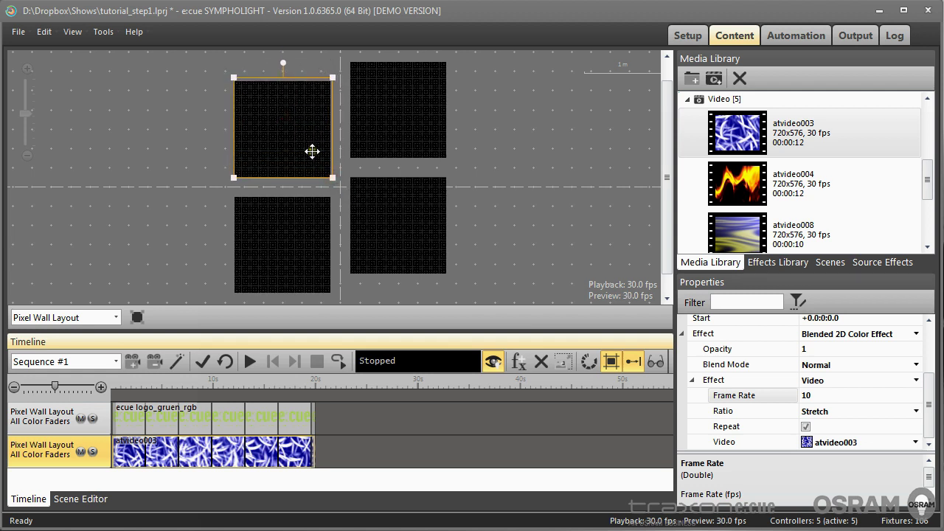
left_click(250, 362)
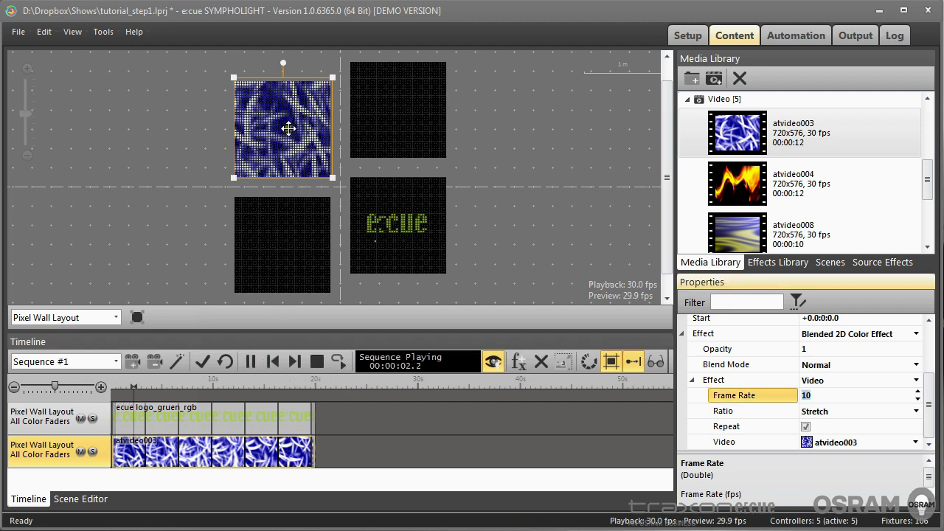
left_click(318, 361)
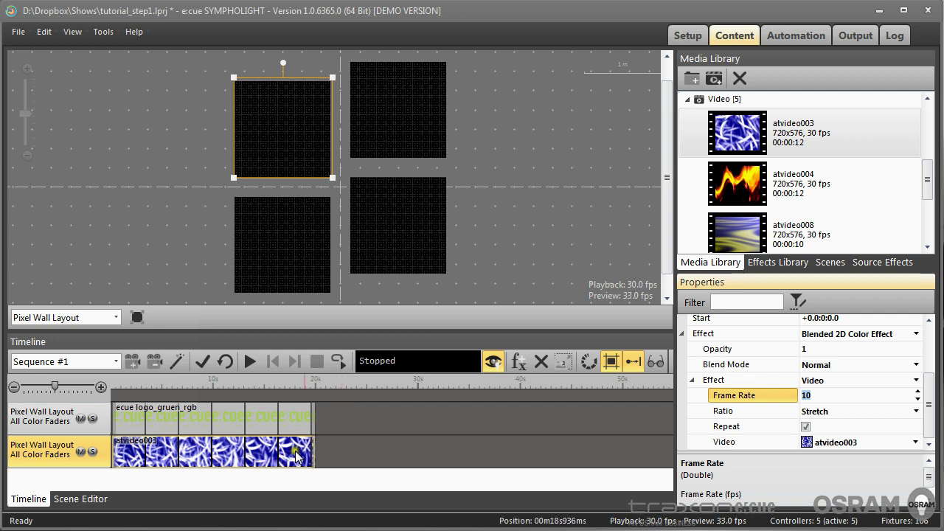
- Fit the atvideo003 effect rectangle to the whole pixel wall, and play the sequence briefly to check it
left_click(313, 476)
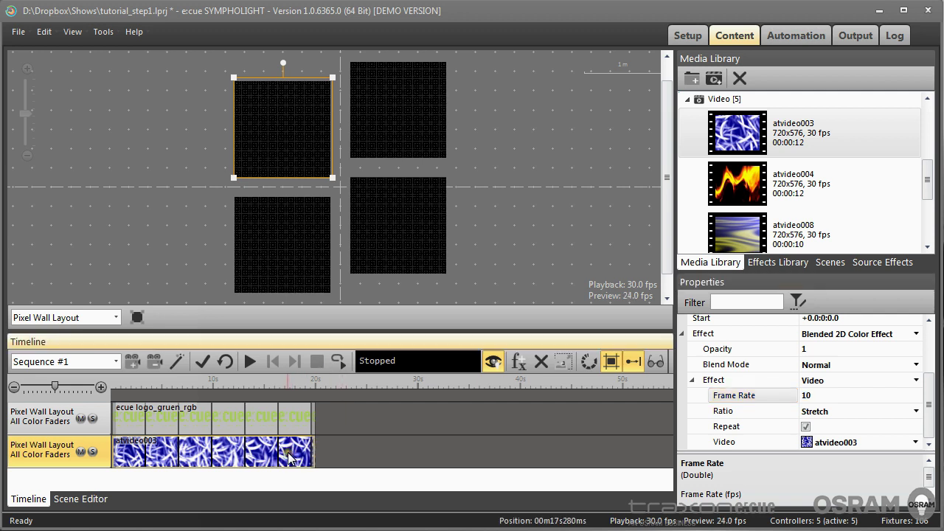
left_click(563, 365)
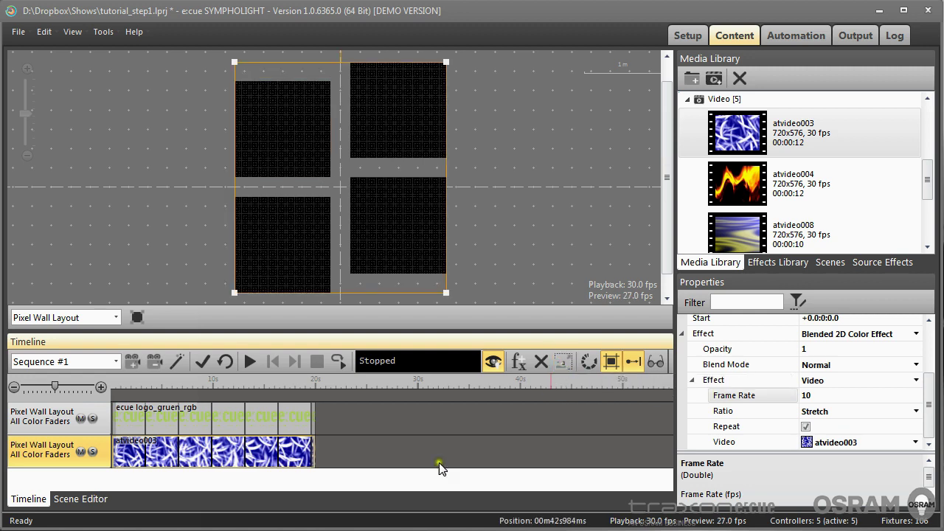
left_click(249, 362)
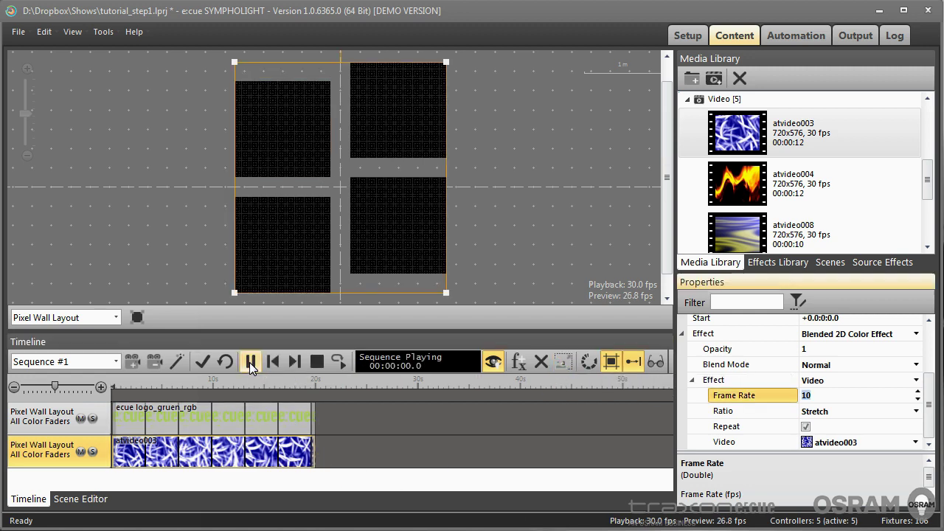
left_click(318, 363)
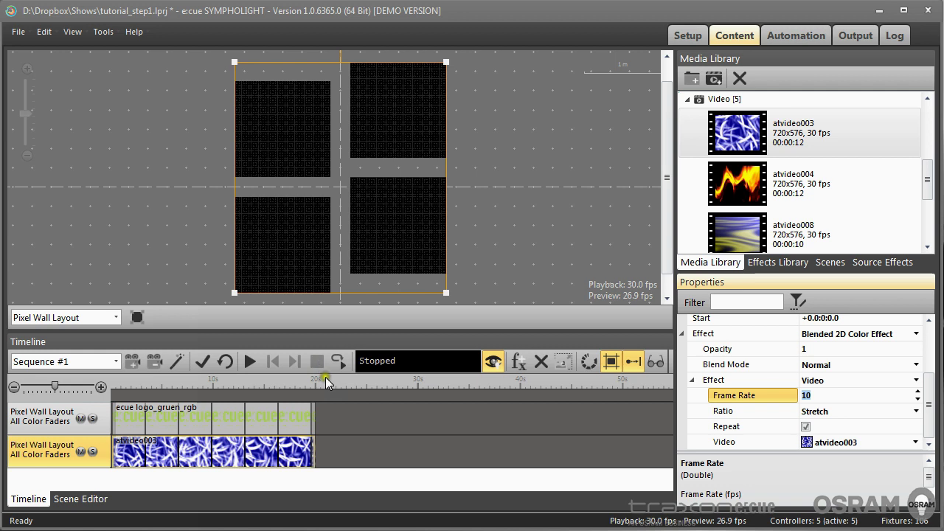
- Set the frame rate of the atvideo003 video effect to 30, and play the sequence to check it
left_click(282, 448)
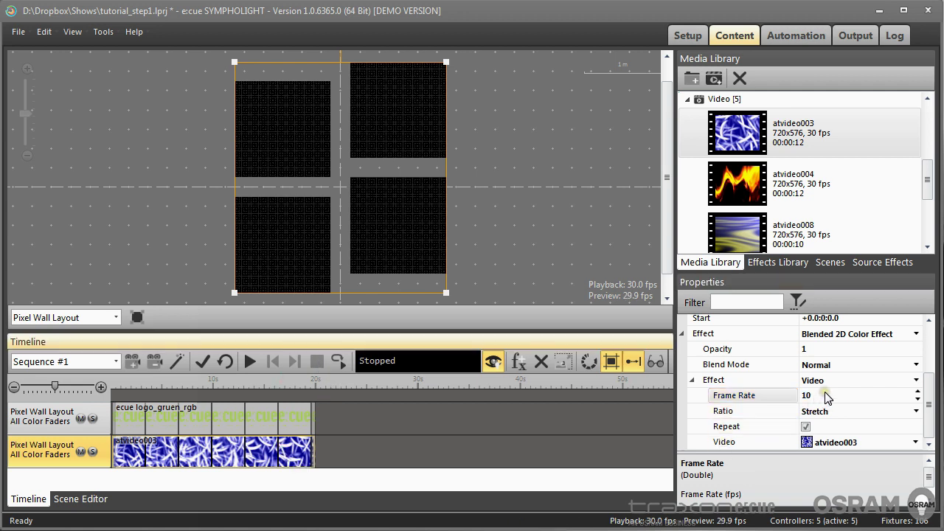
left_click_drag(806, 396, 782, 399)
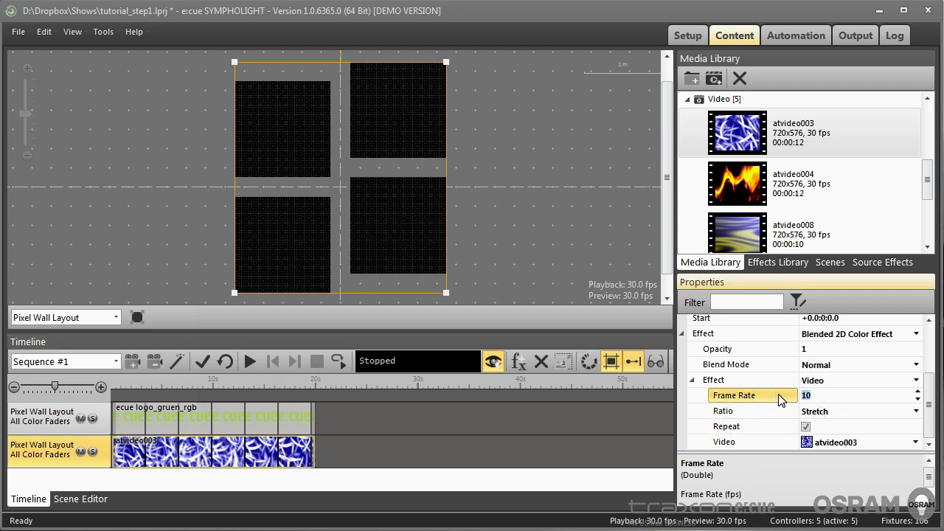
type("30")
key("Return")
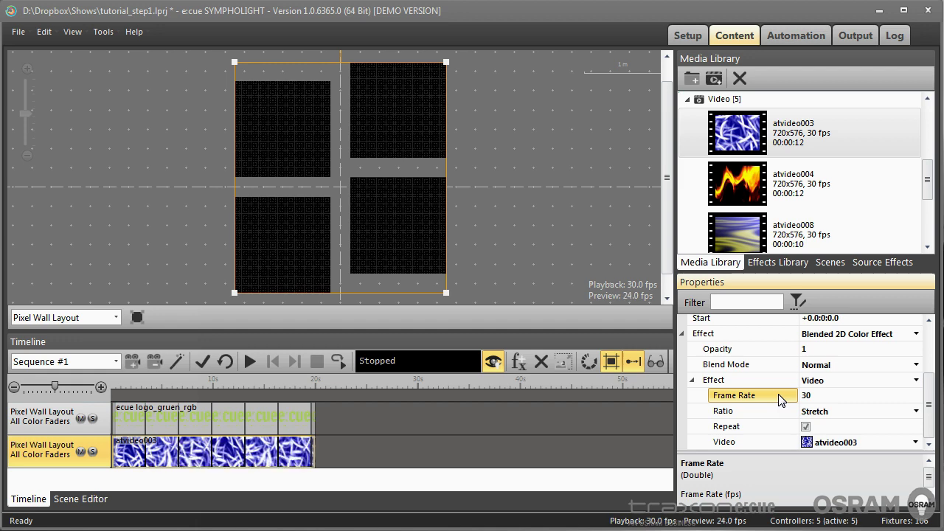
left_click(251, 361)
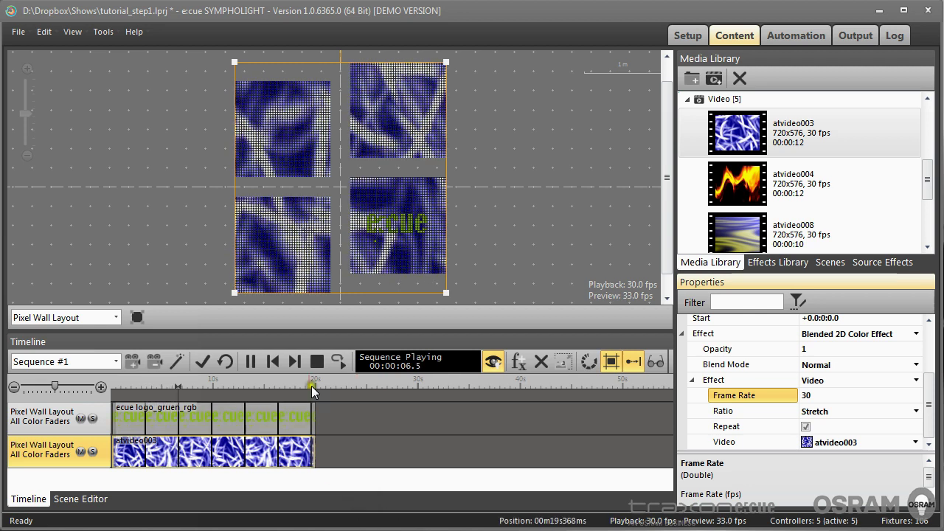
left_click(316, 360)
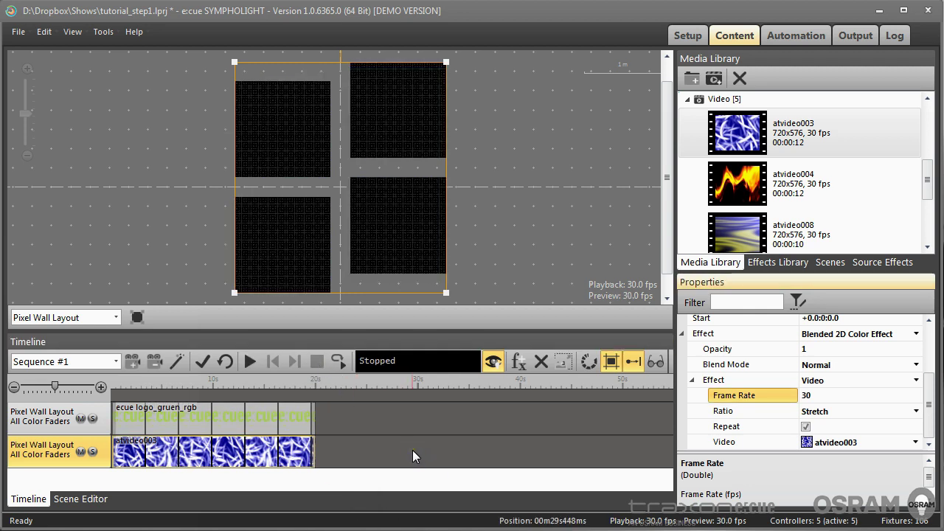
- Deselect the timeline item to reach the sequence's own properties, and enable Loop Segment
left_click(412, 452)
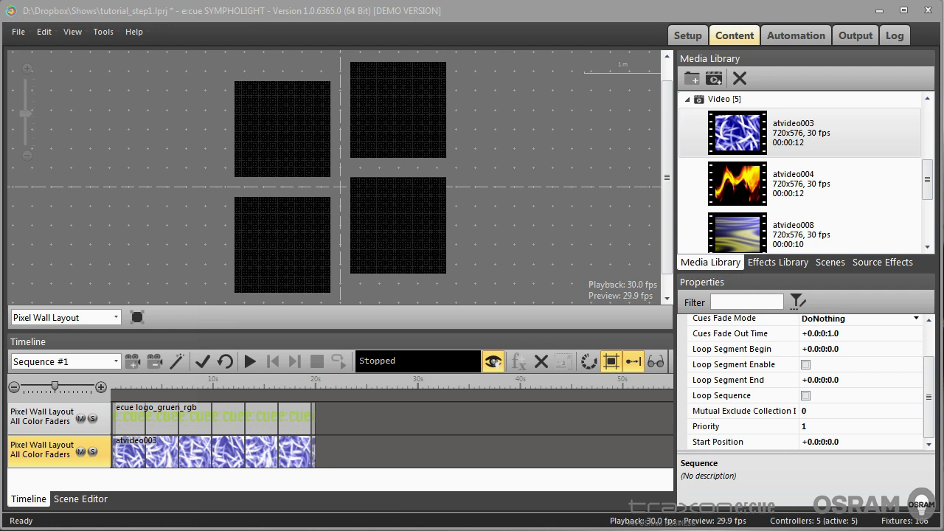
left_click(419, 411)
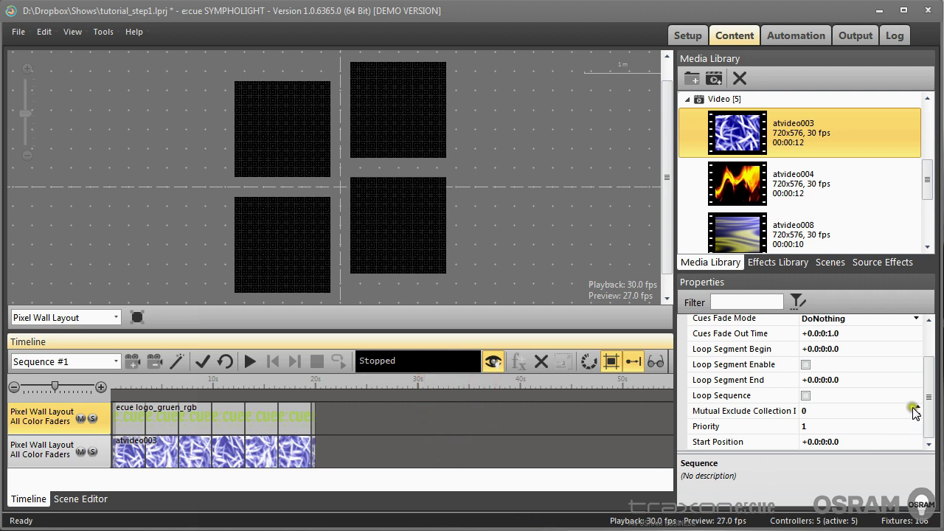
left_click_drag(929, 384, 930, 327)
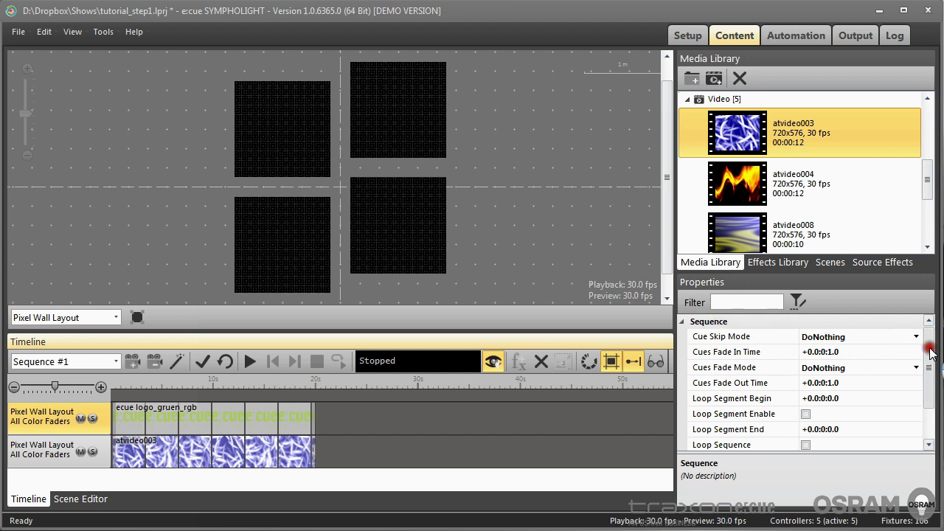
left_click_drag(929, 349, 929, 381)
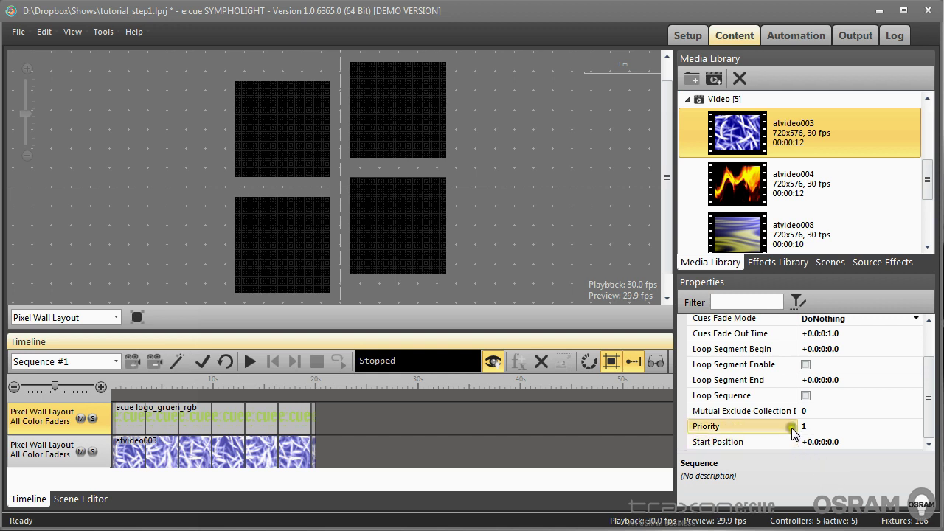
left_click(806, 397)
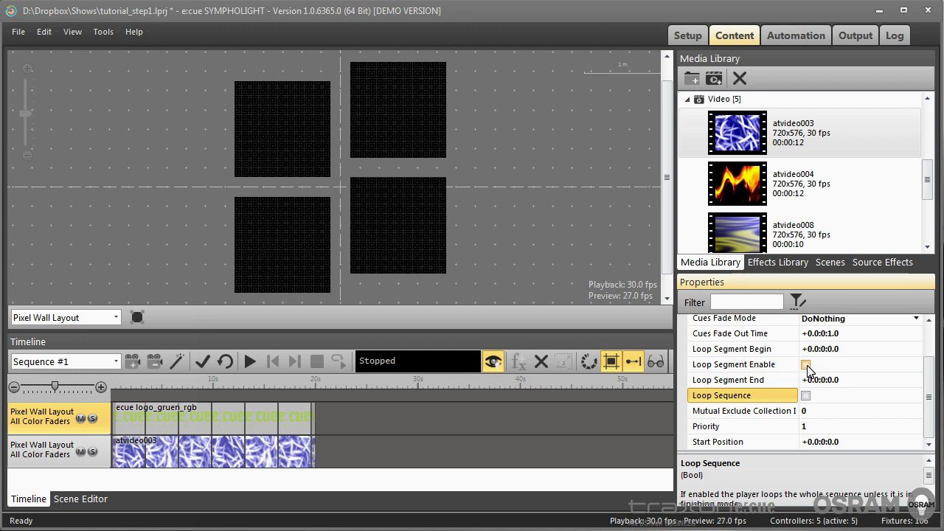
left_click(807, 366)
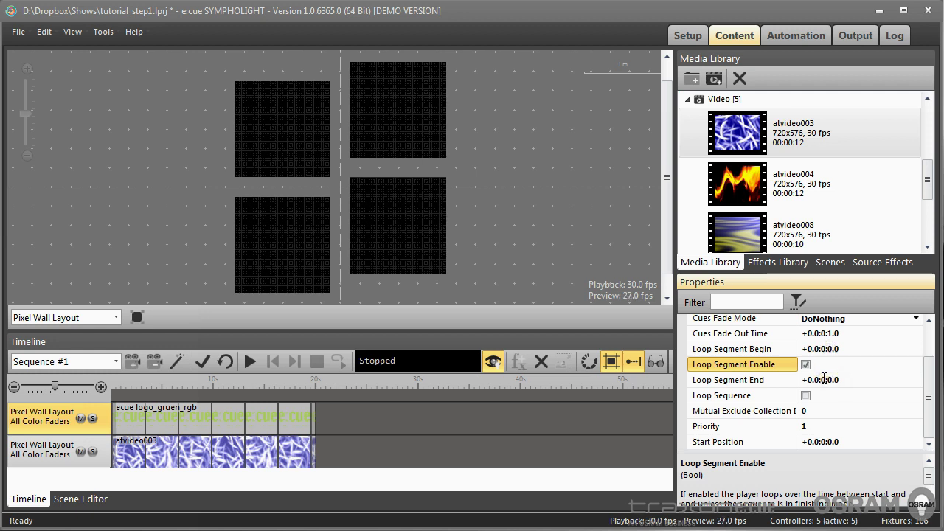
- Set the sequence loop start at about 7.7 s and the loop end at about 15.8 s on the timeline
right_click(190, 395)
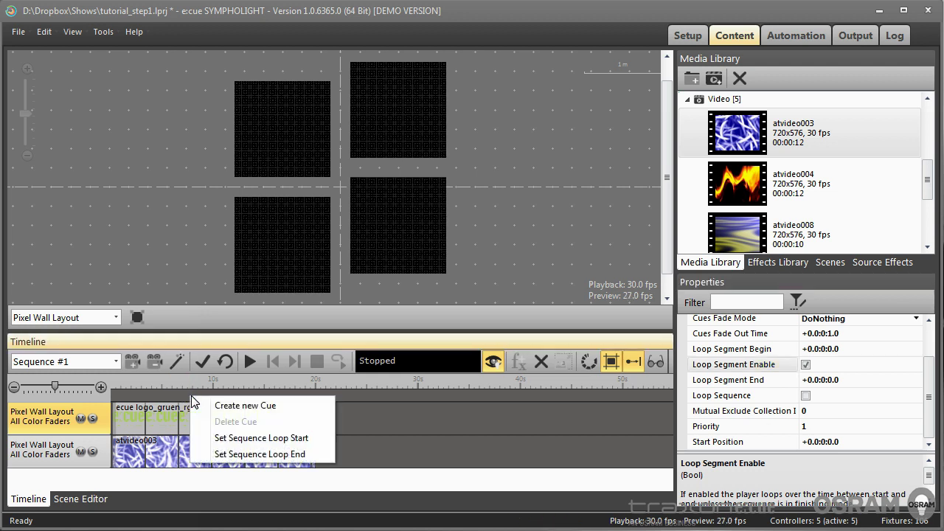
left_click(231, 439)
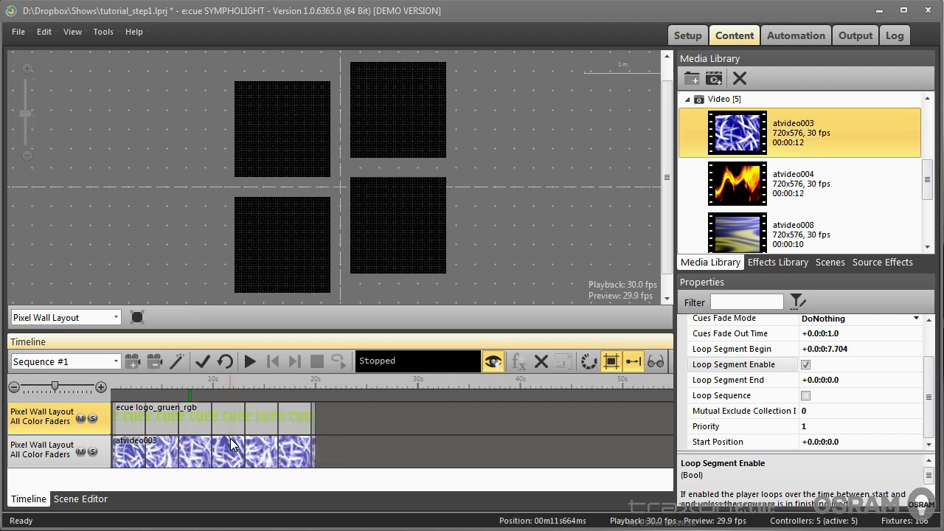
right_click(273, 394)
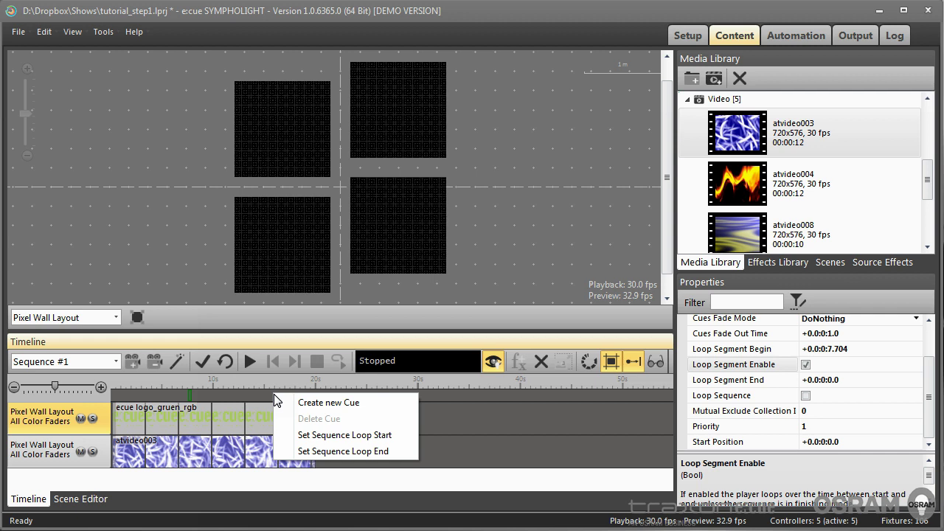
left_click(316, 447)
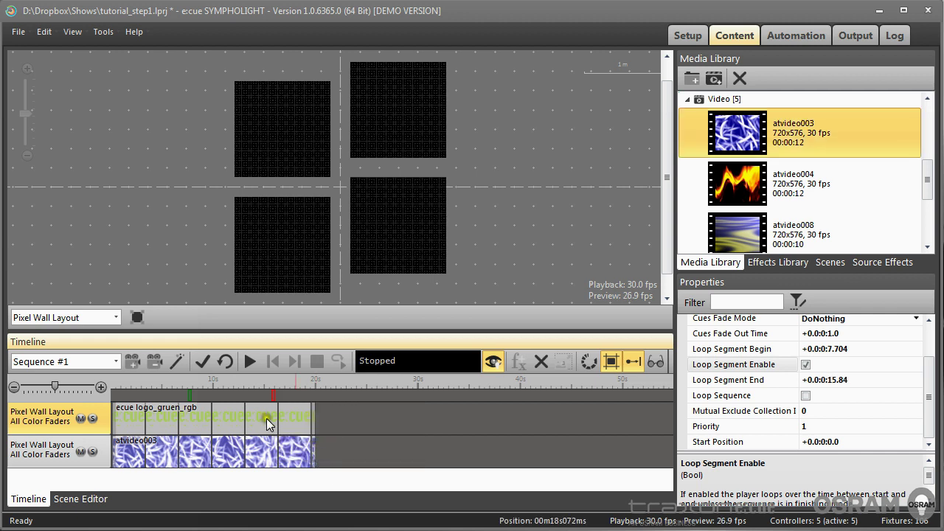
- Move the loop start marker to about 3.8 s and the loop end marker to about 6.9 s, and play the sequence to check the loop
left_click_drag(272, 396, 251, 396)
left_click_drag(191, 396, 150, 396)
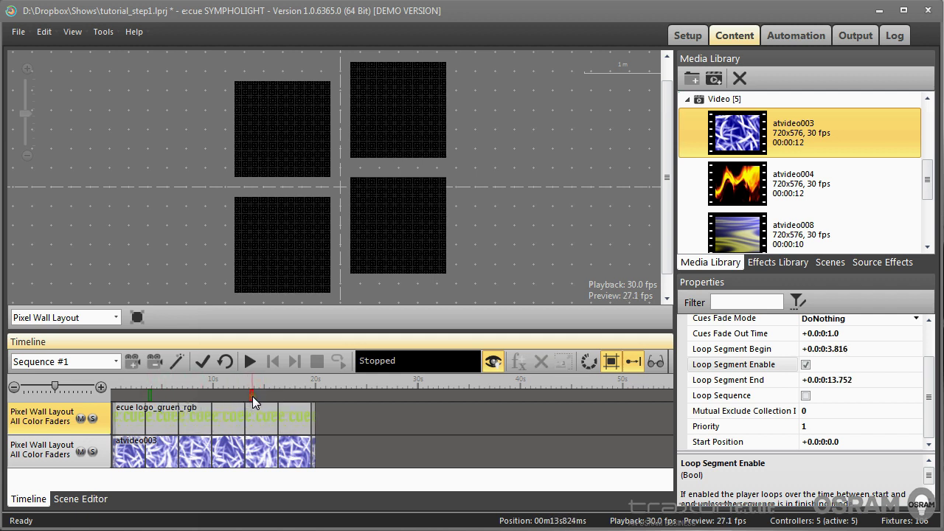
left_click_drag(253, 396, 181, 396)
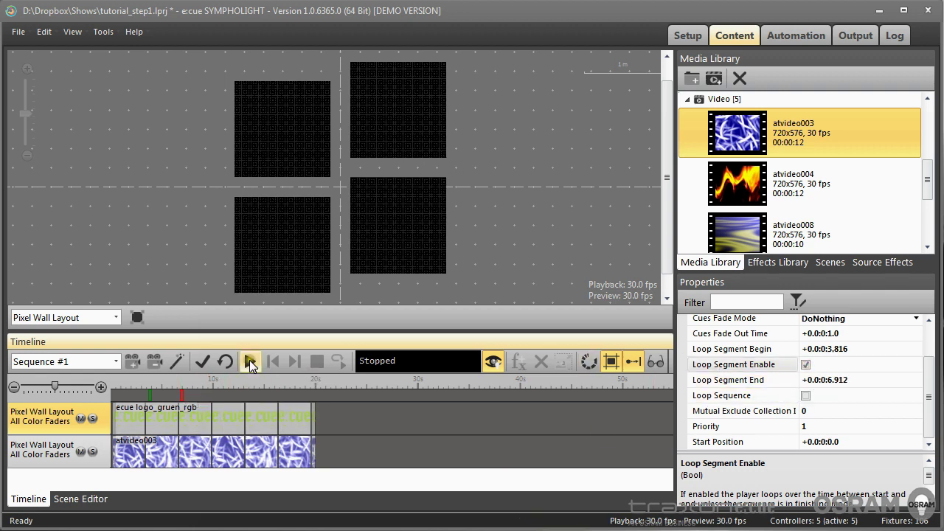
left_click(250, 361)
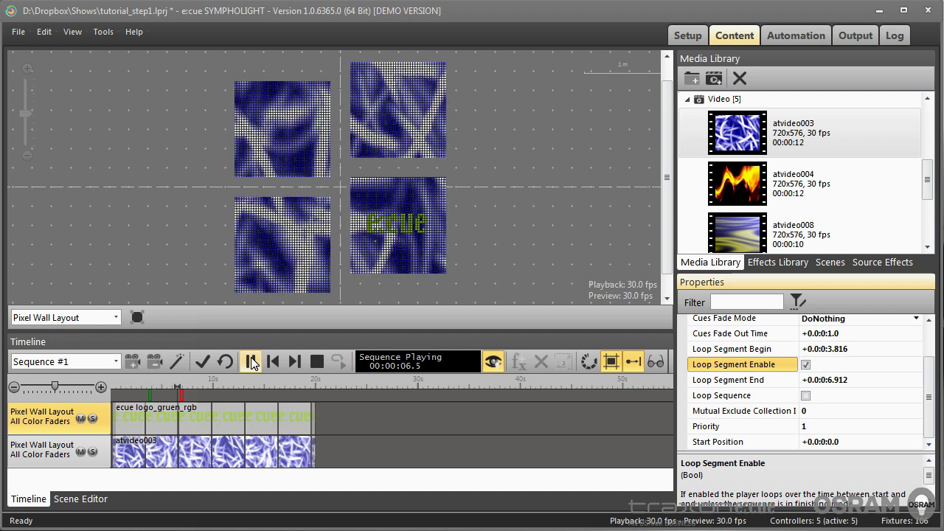
left_click(316, 363)
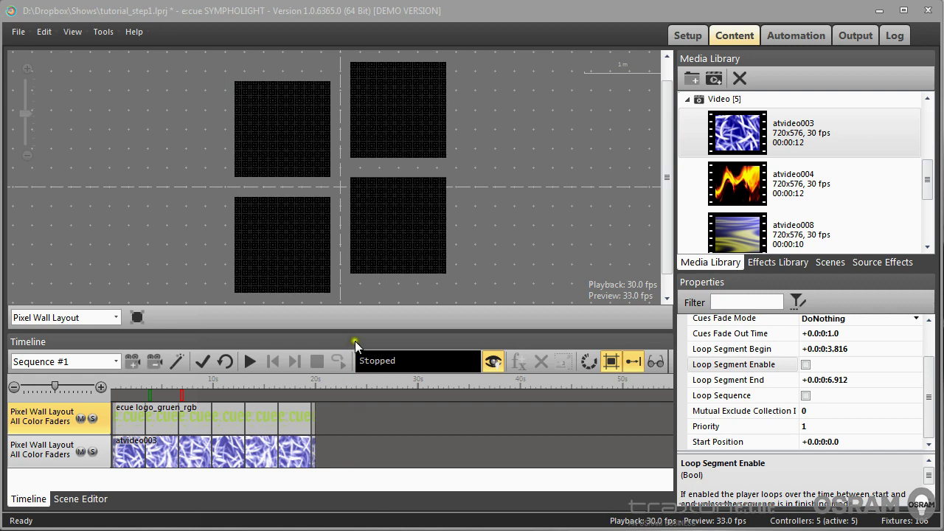
- Add the factory effect Noise (Fire and Ice) on a new track below the atvideo003 track, and play the sequence to check it
left_click_drag(358, 331, 366, 284)
left_click(776, 262)
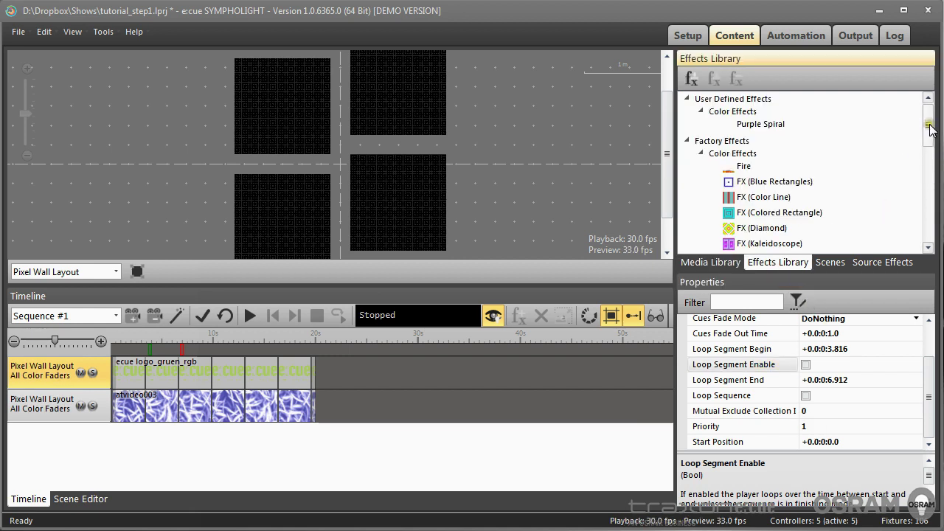
left_click_drag(928, 122, 931, 194)
left_click(781, 204)
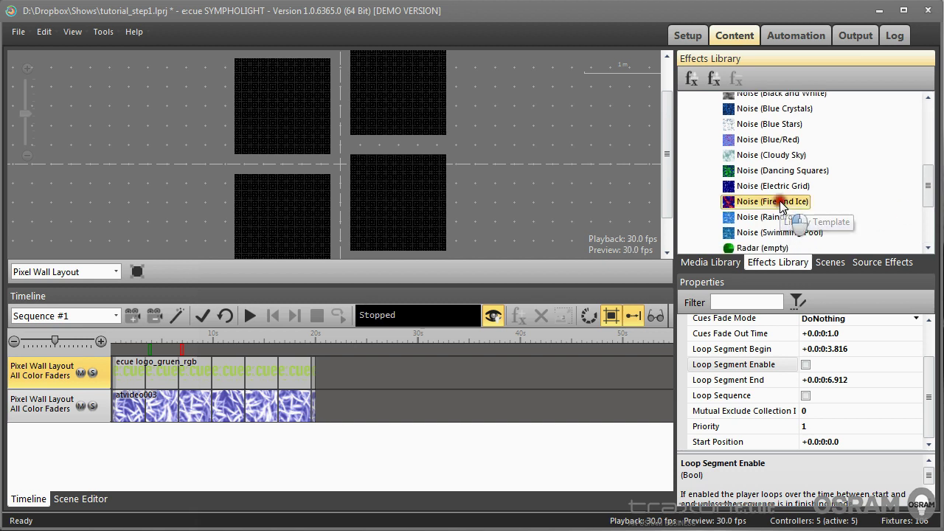
left_click_drag(780, 204, 212, 443)
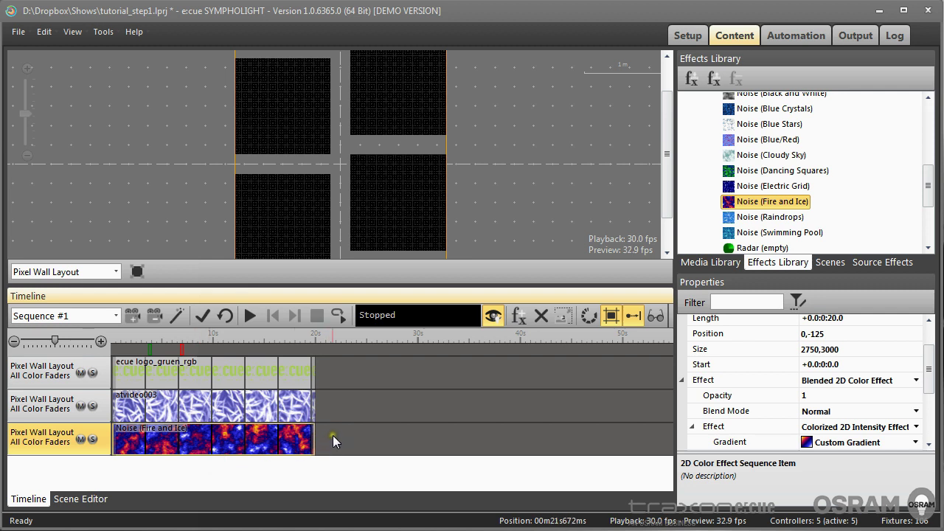
left_click(249, 315)
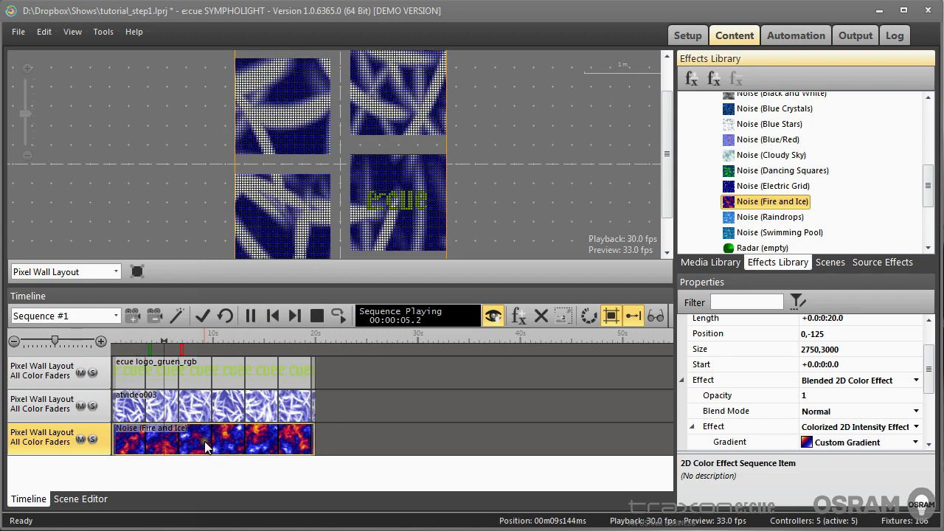
left_click(317, 316)
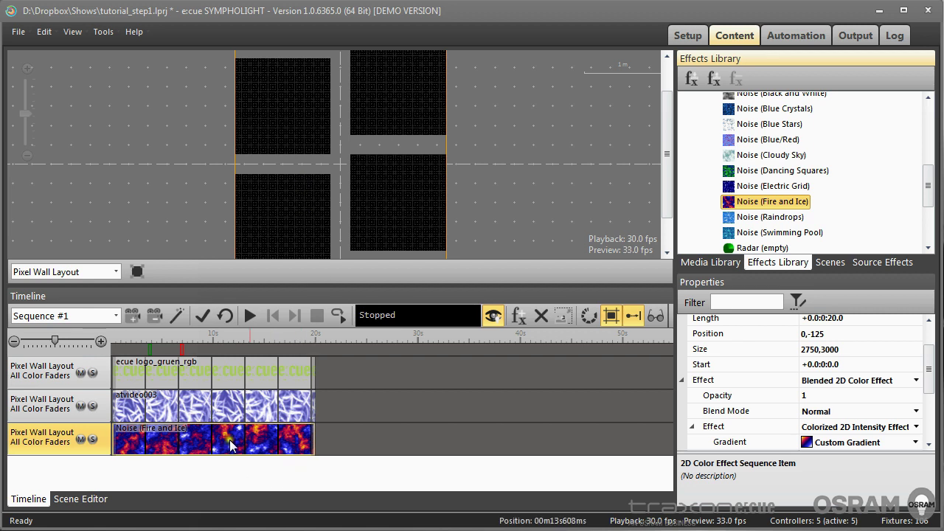
- Set the opacity of the atvideo003 effect to 0.5, and play the sequence to check the video blending with the noise effect
left_click(231, 410)
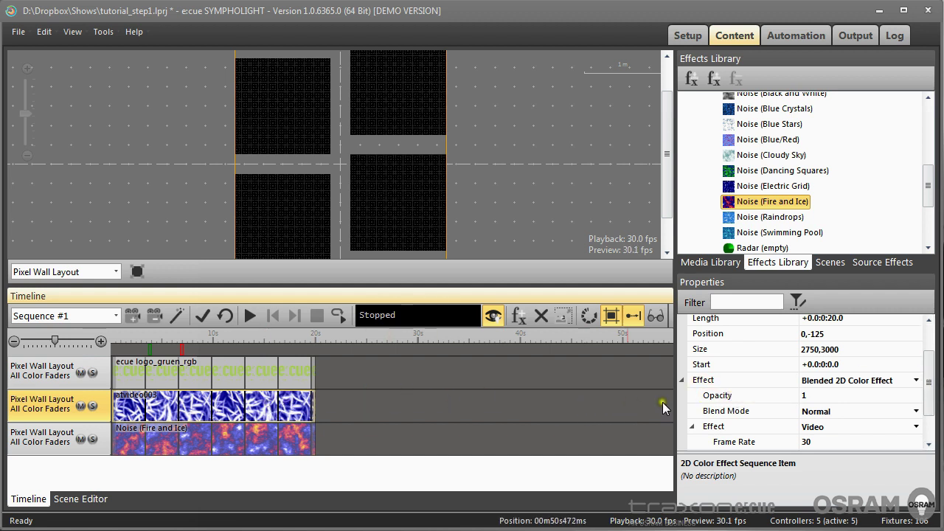
left_click(821, 397)
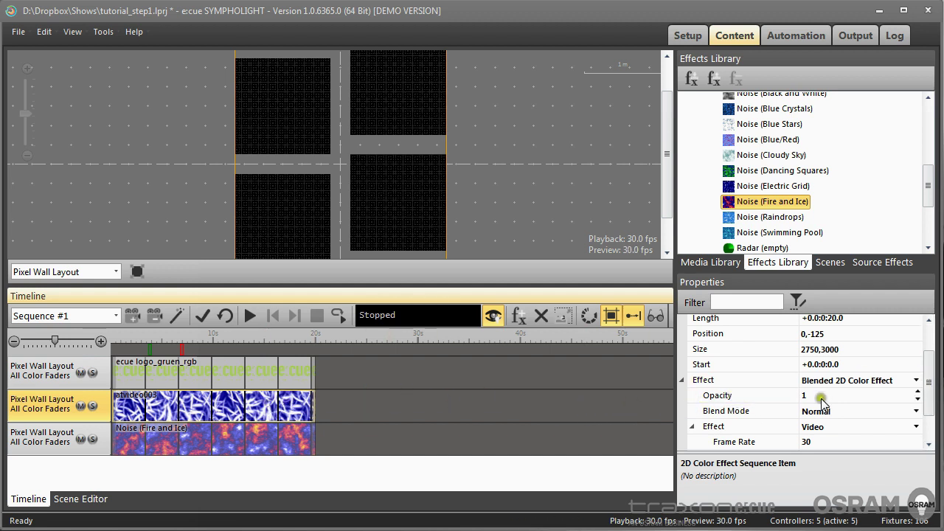
left_click(918, 399)
left_click(918, 400)
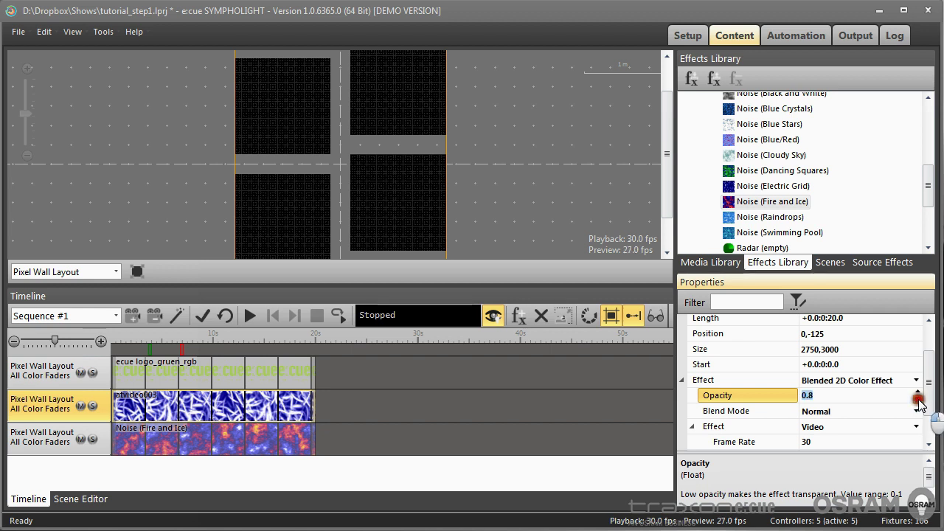
left_click(918, 400)
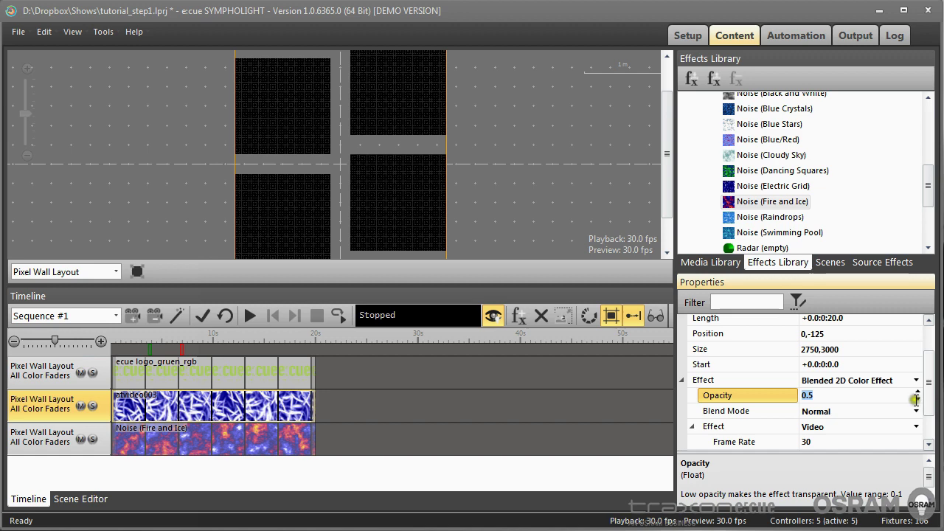
left_click(465, 407)
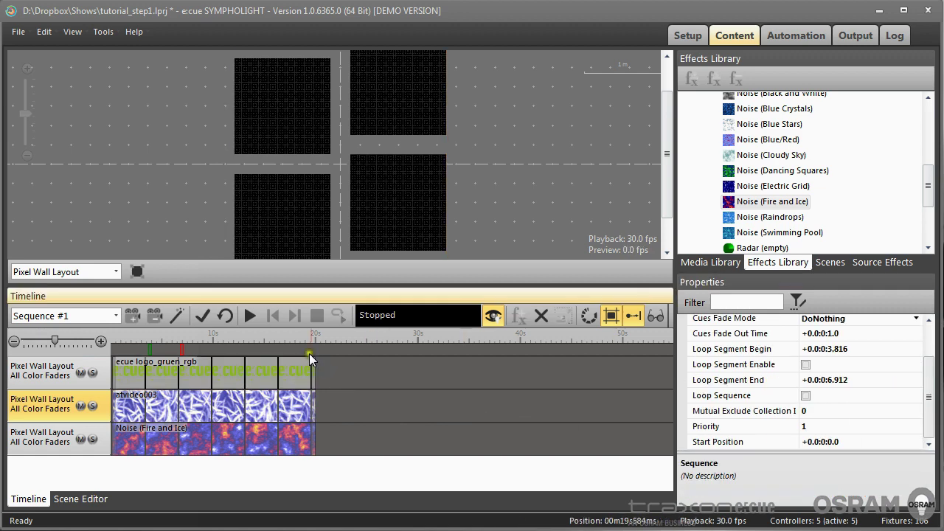
left_click(249, 316)
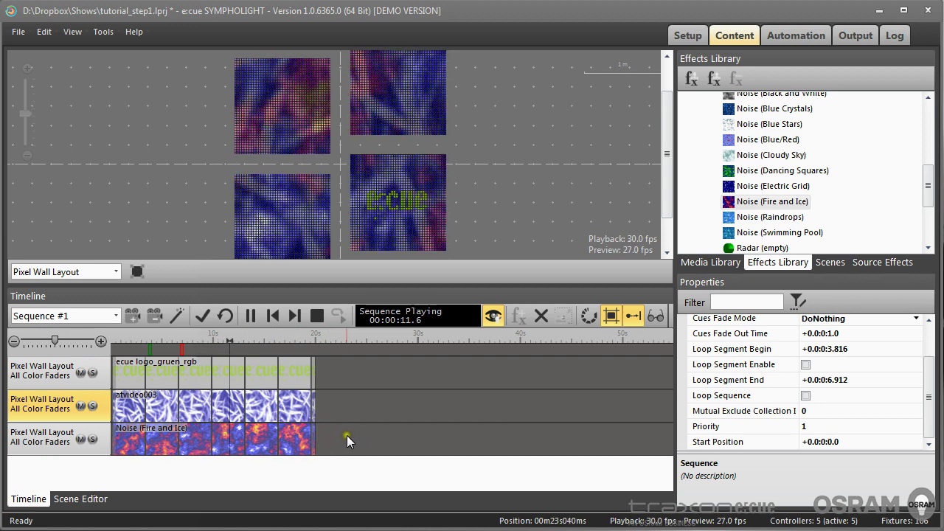
left_click(330, 372)
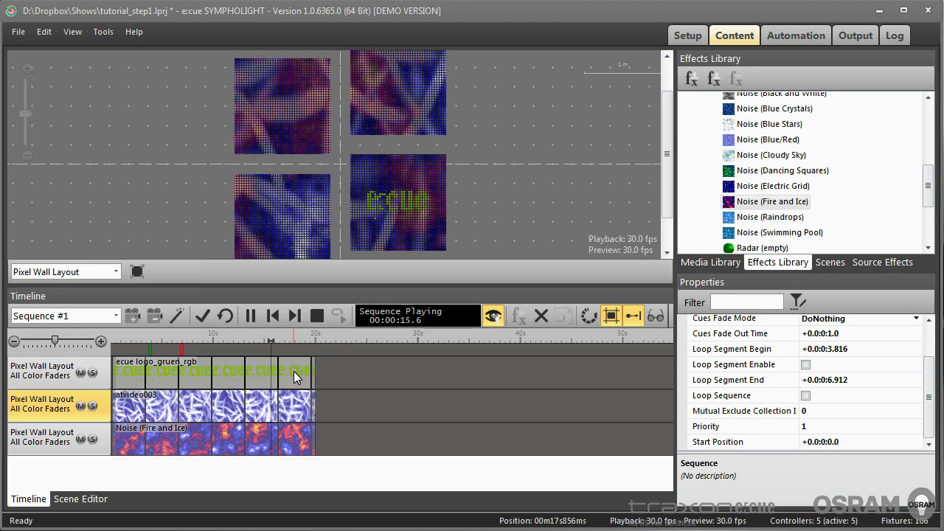
left_click(232, 393)
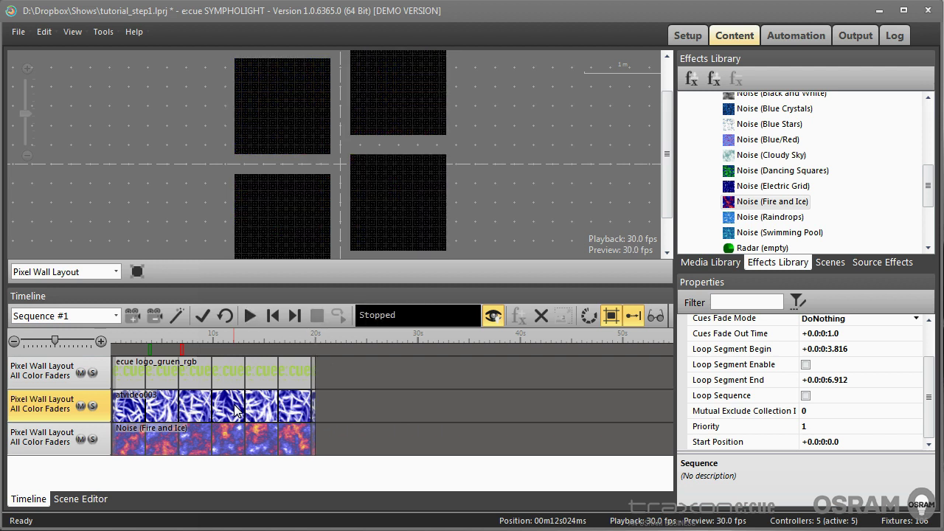
left_click(249, 413)
left_click(338, 442)
left_click(275, 440)
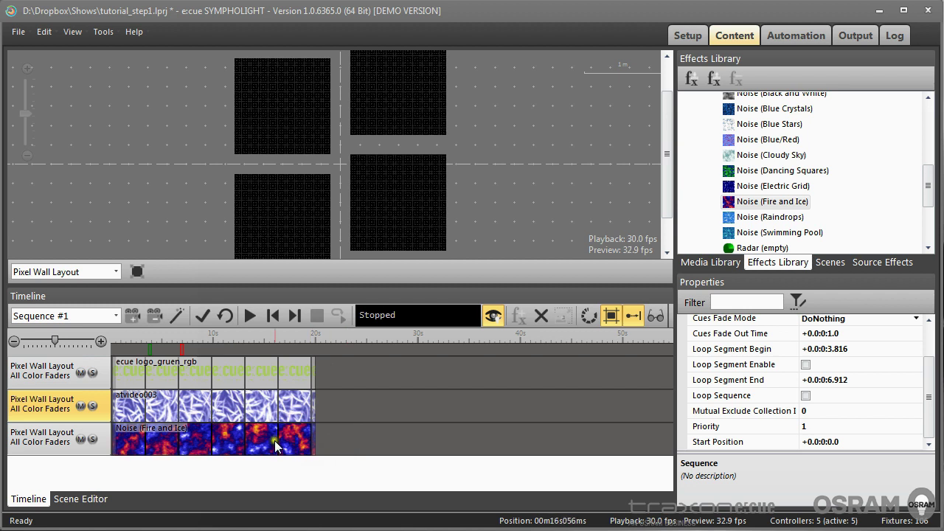
left_click(204, 387)
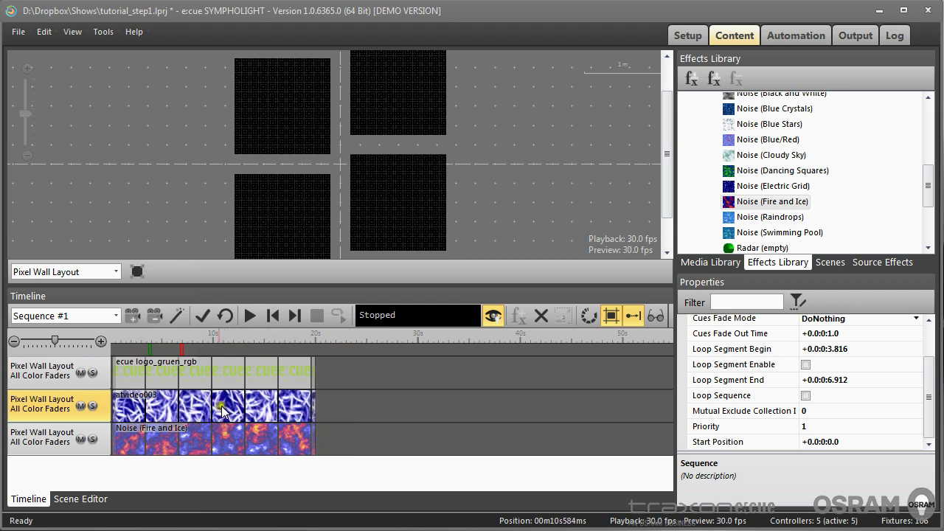
left_click(208, 191)
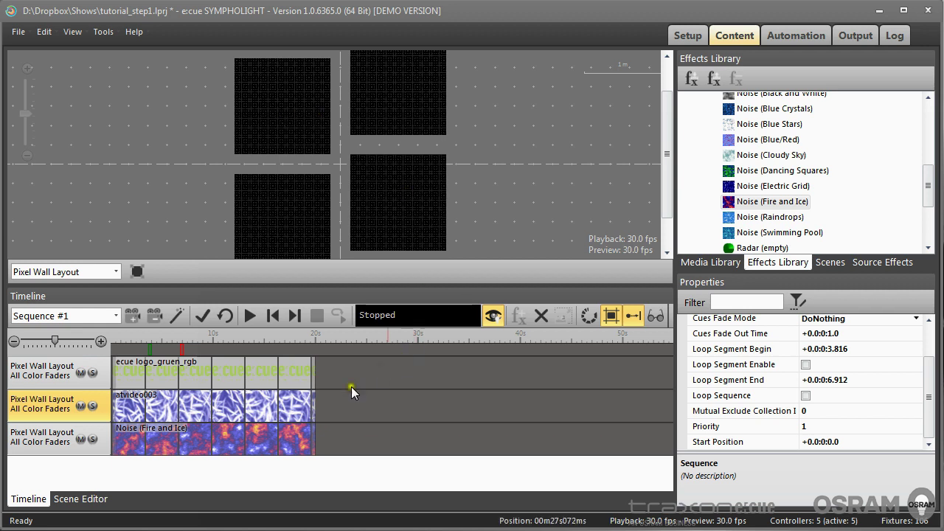
left_click(232, 400)
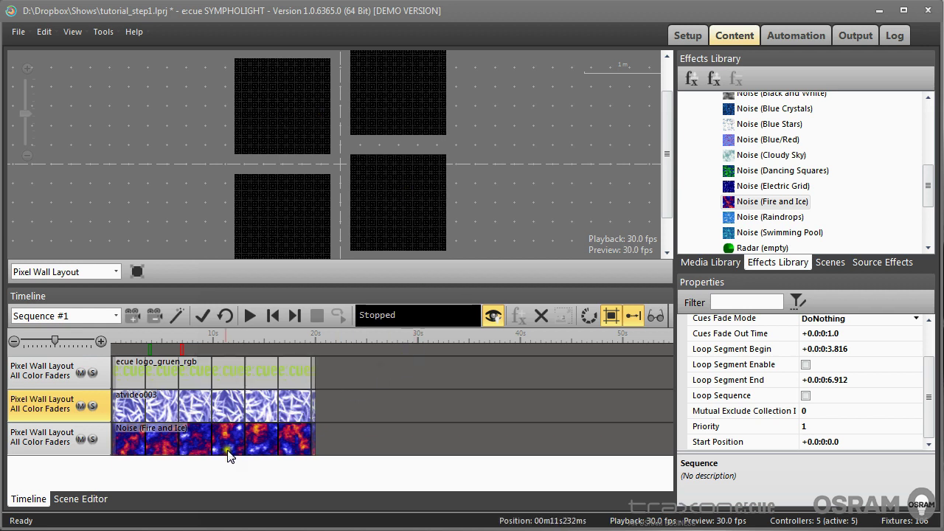
left_click(234, 385)
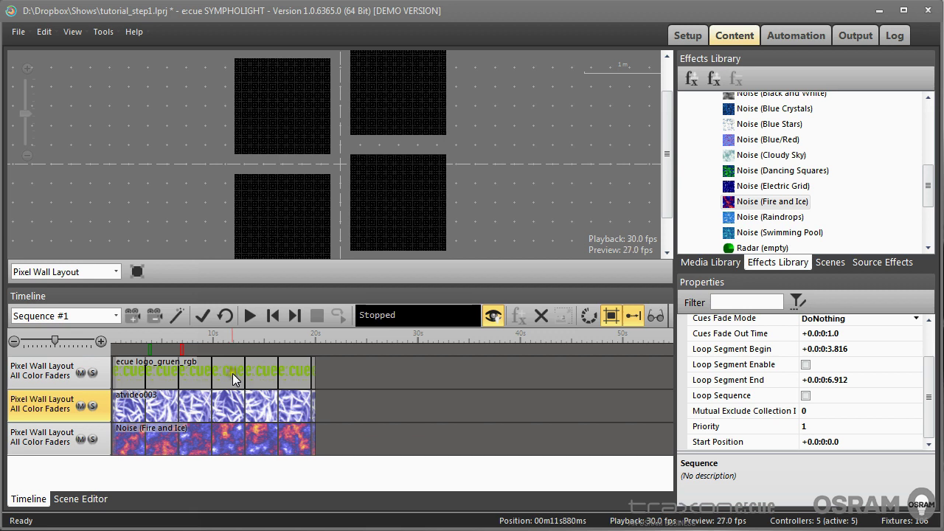
left_click(233, 373)
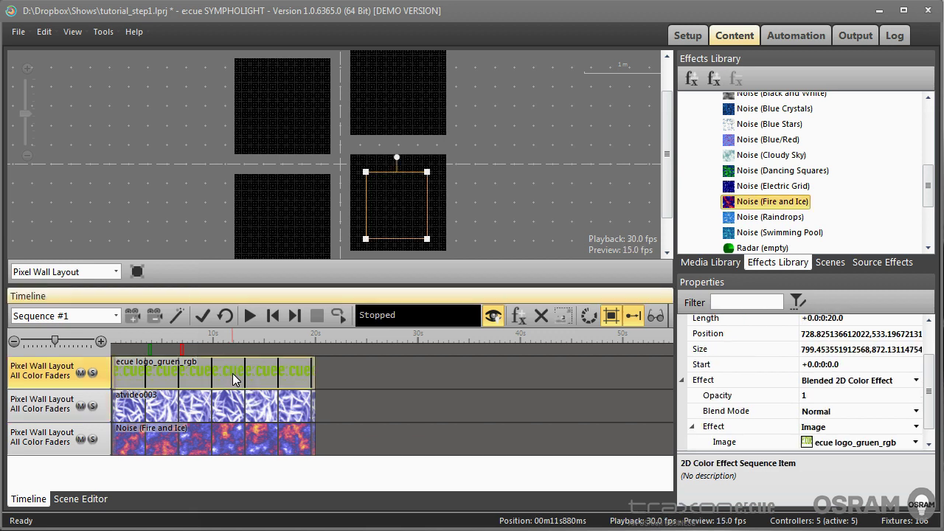
- Set the opacity of the atvideo003 effect to 0.3, play the sequence to check the blending, and stop it
left_click(234, 415)
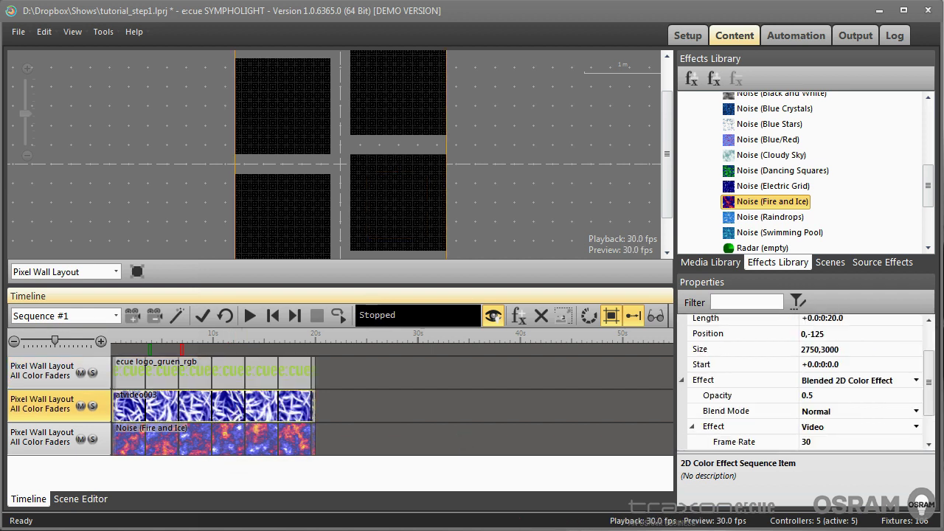
left_click(918, 400)
left_click(918, 400)
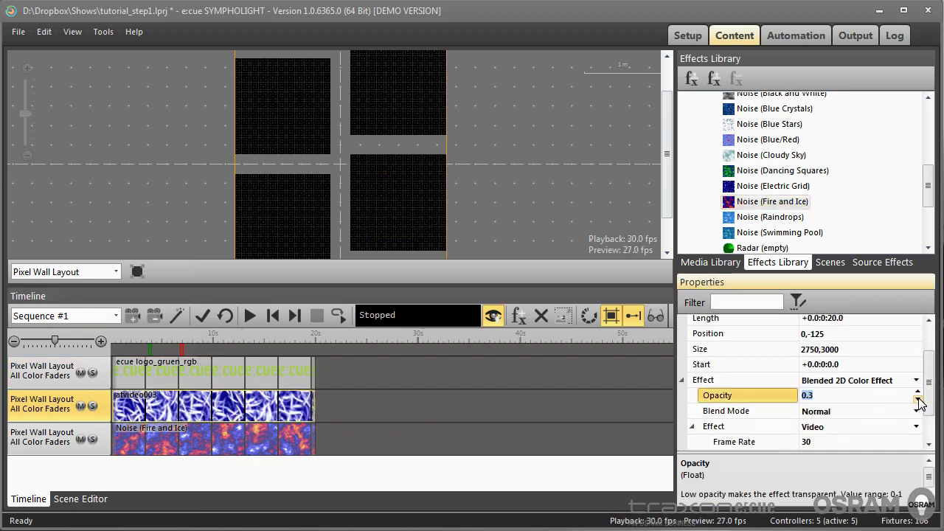
left_click(249, 317)
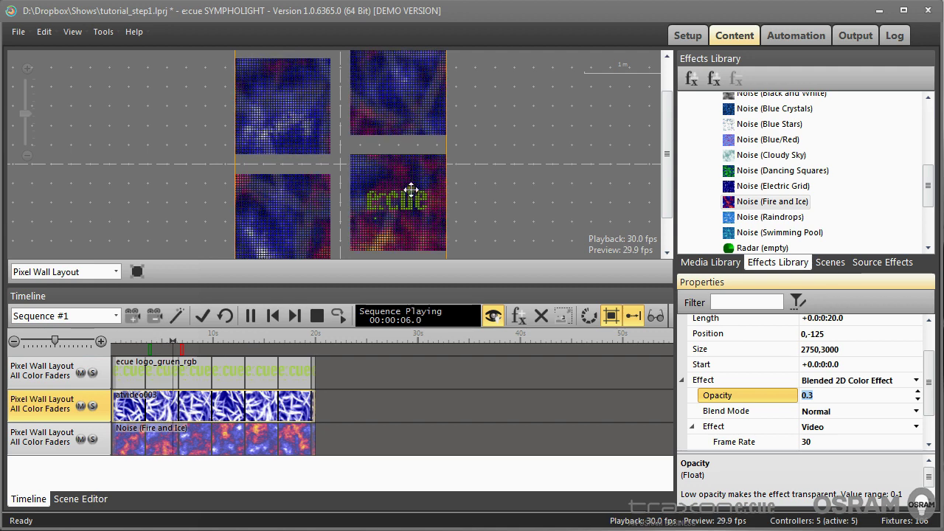
left_click(317, 316)
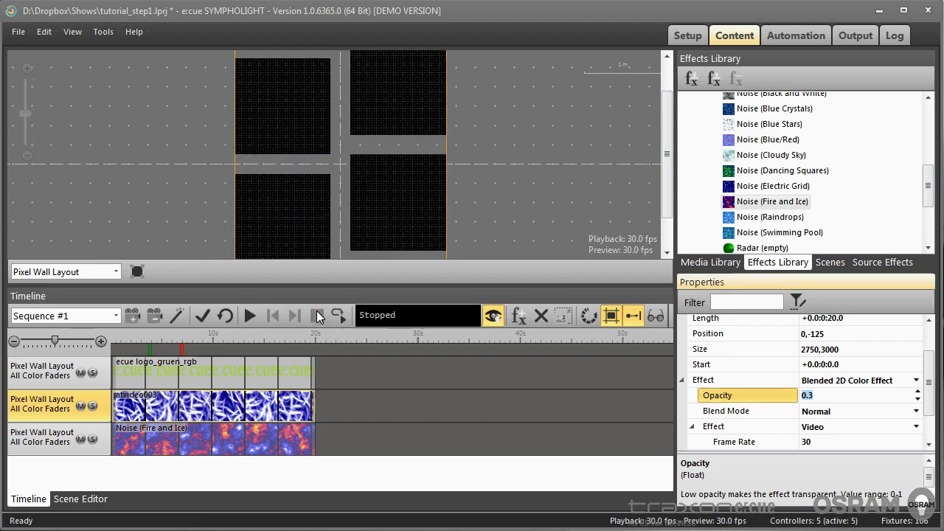
left_click(136, 272)
- Save a copy of the project as tutorial_step2.lprj in the Shows folder, using the SYMPHOLIGHT Projects (*.lprj) file type
left_click(22, 35)
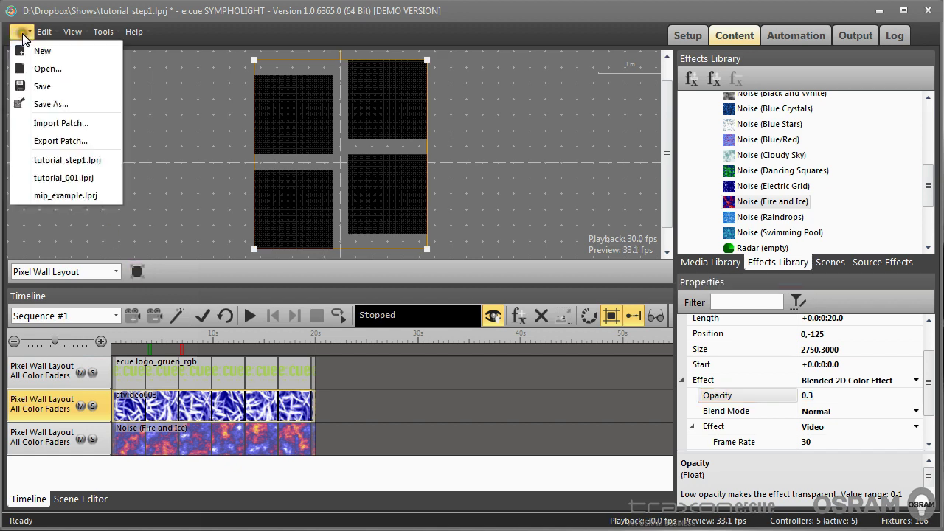
left_click(51, 104)
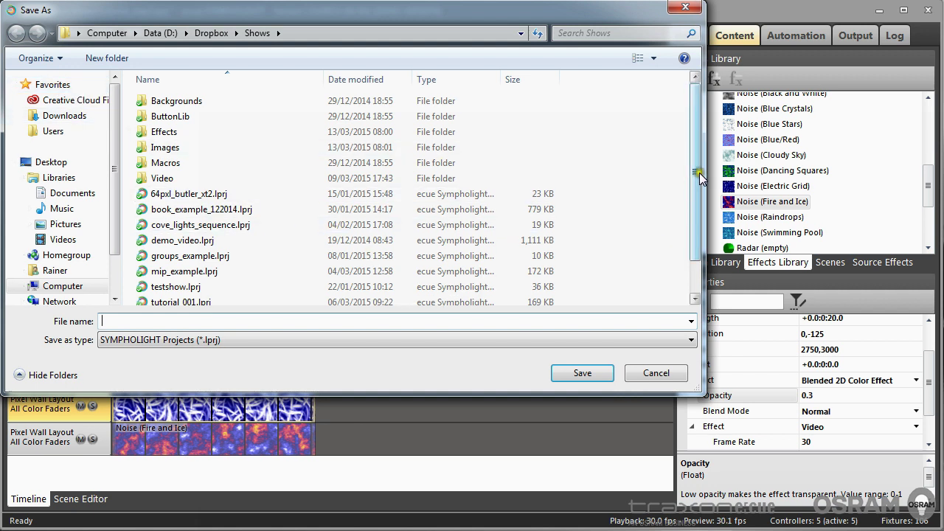
left_click_drag(701, 179, 688, 231)
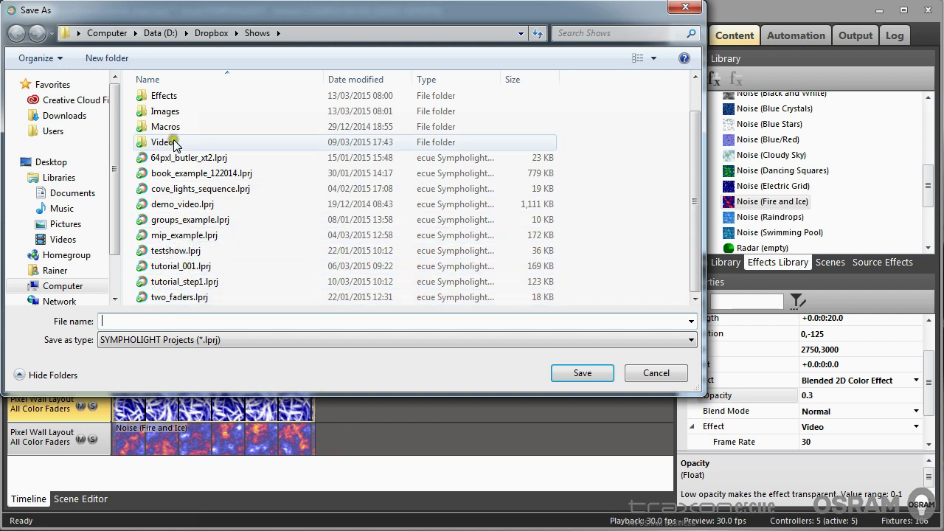
left_click(189, 285)
double_click(192, 320)
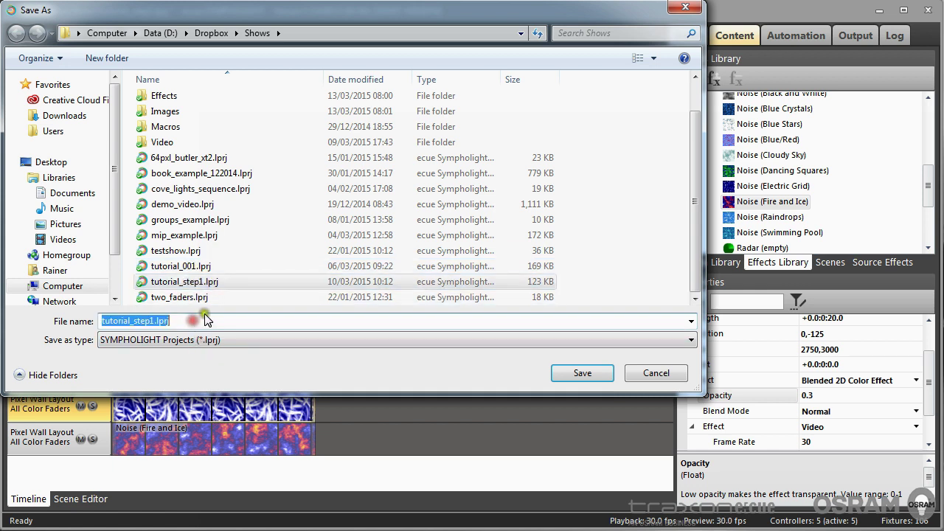
key("End")
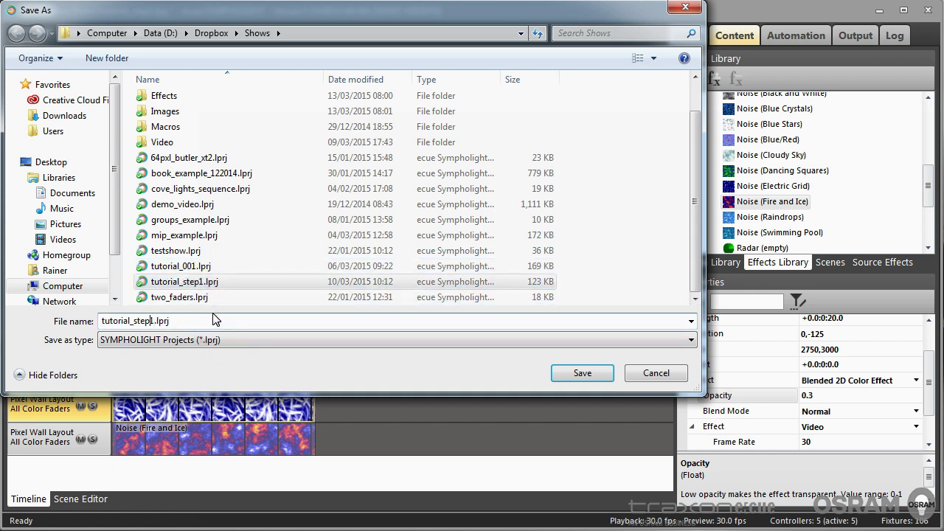
key("Right")
key("BackSpace")
type("2")
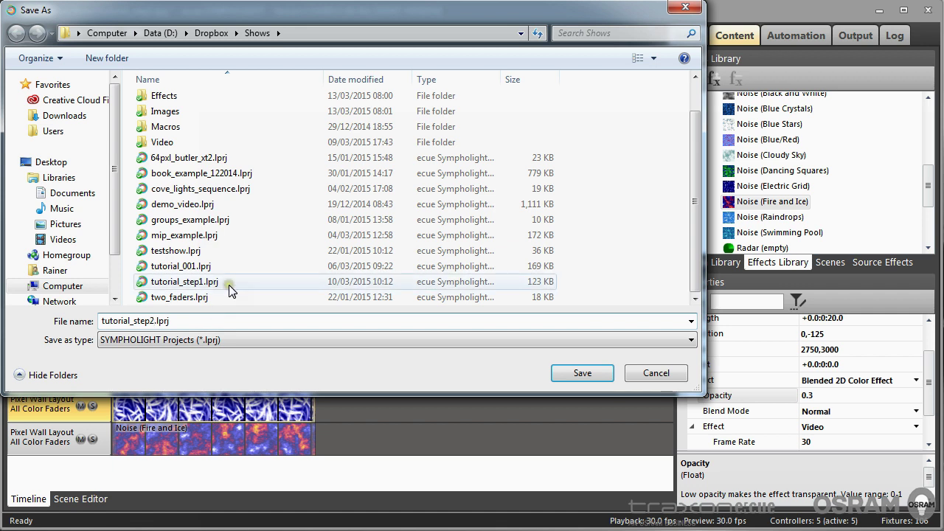
left_click(373, 341)
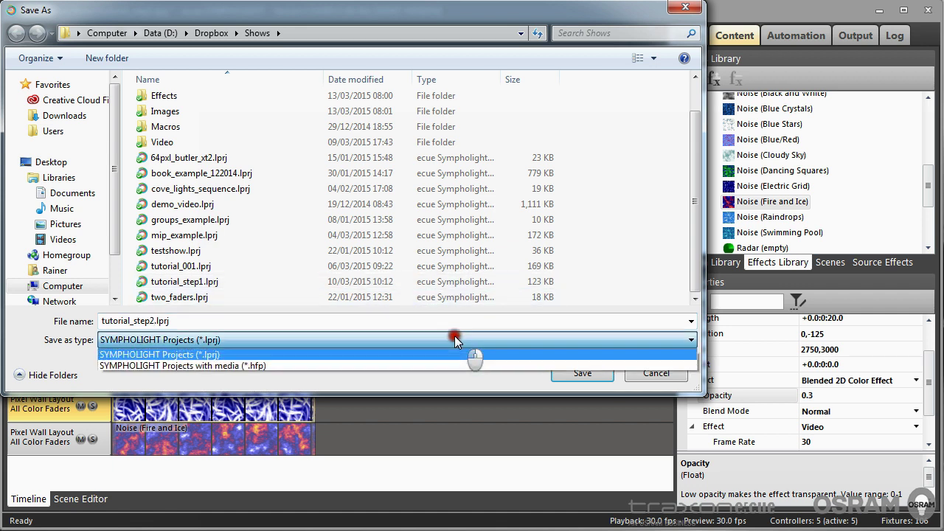
left_click(209, 355)
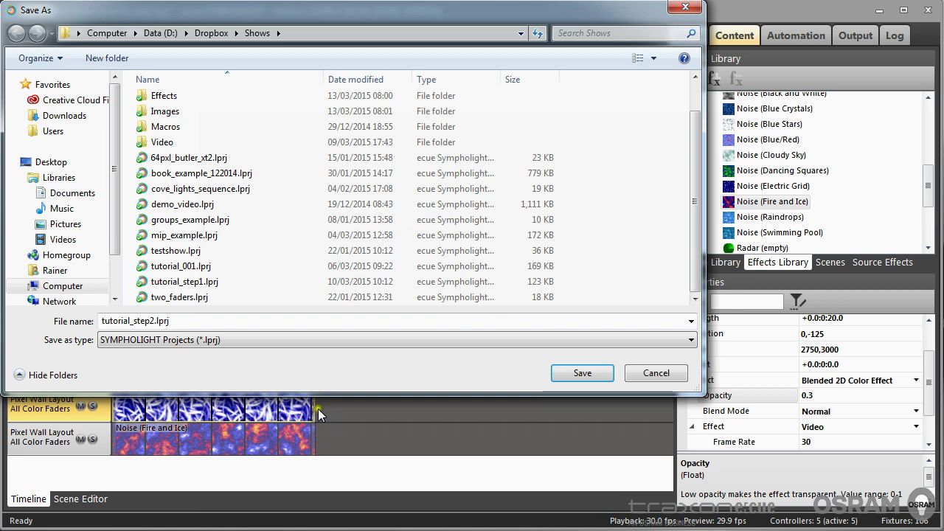
left_click(589, 373)
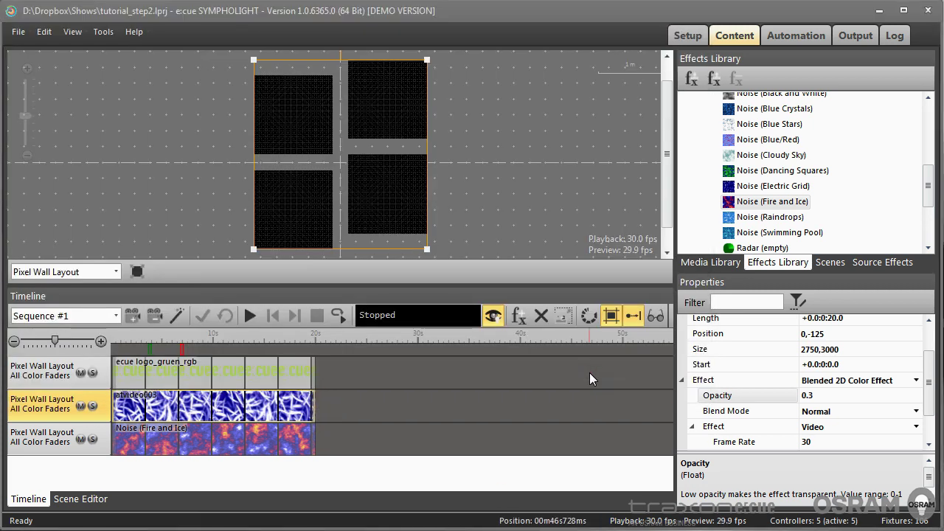
- Play the sequence to review the combined logo, video and noise effect on the pixel wall
left_click(251, 316)
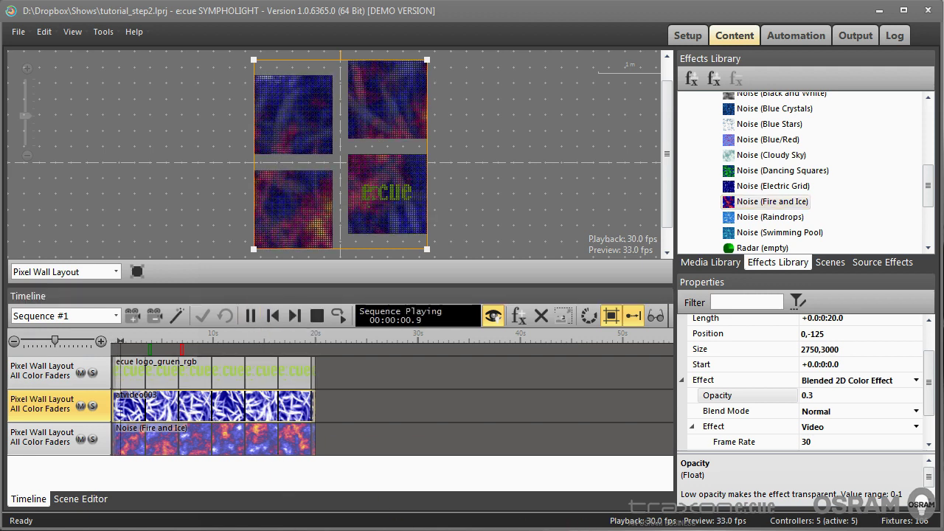